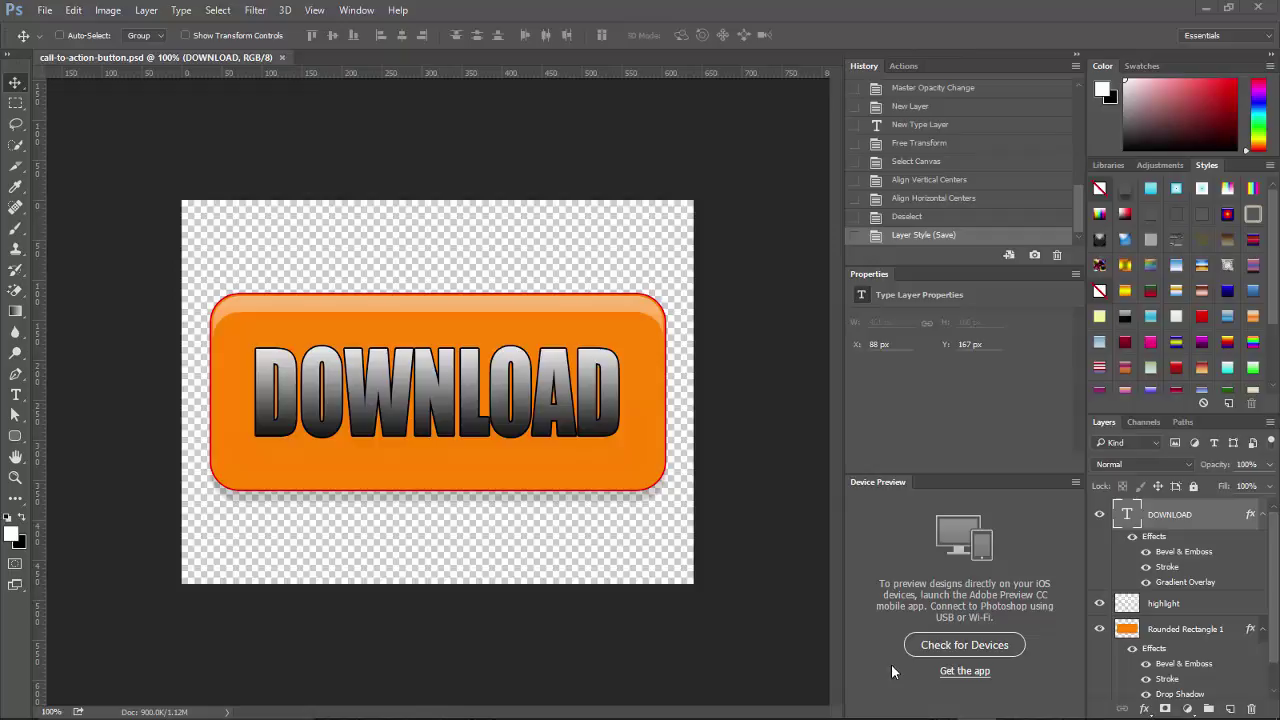
Copy the DOWNLOAD layer's style, then hide the DOWNLOAD text layer
right_click(1170, 518)
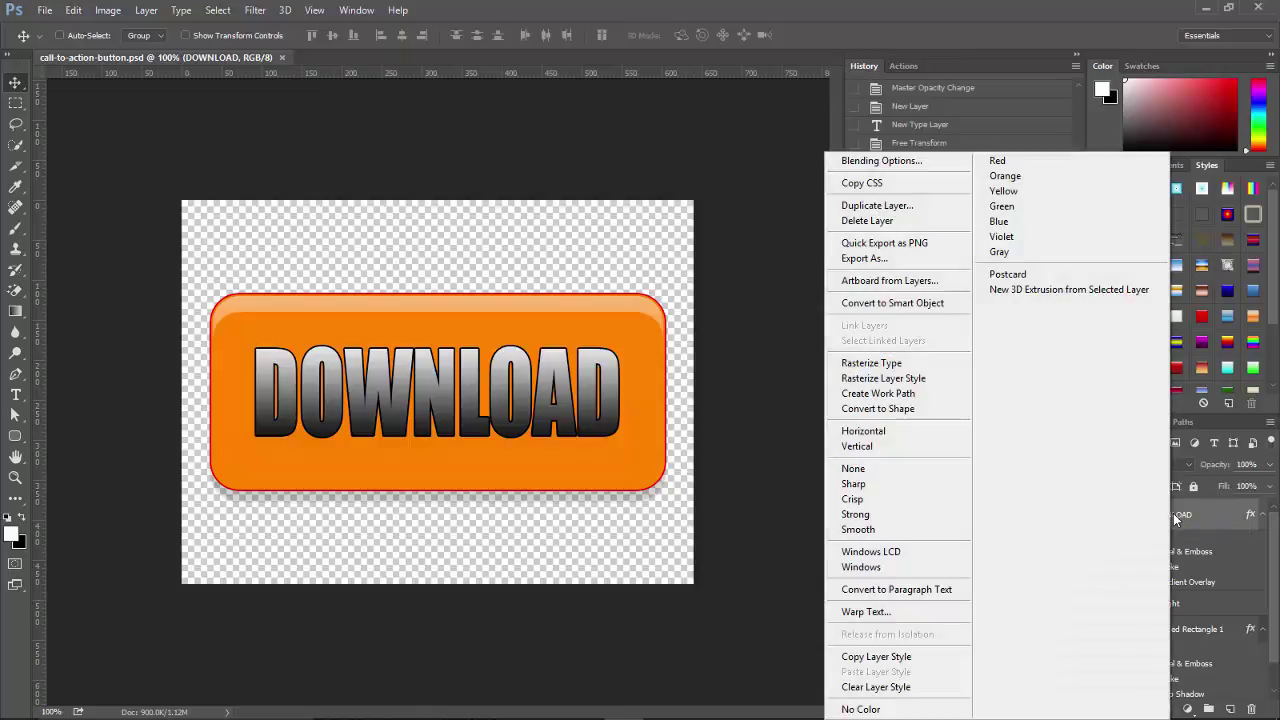
click(914, 657)
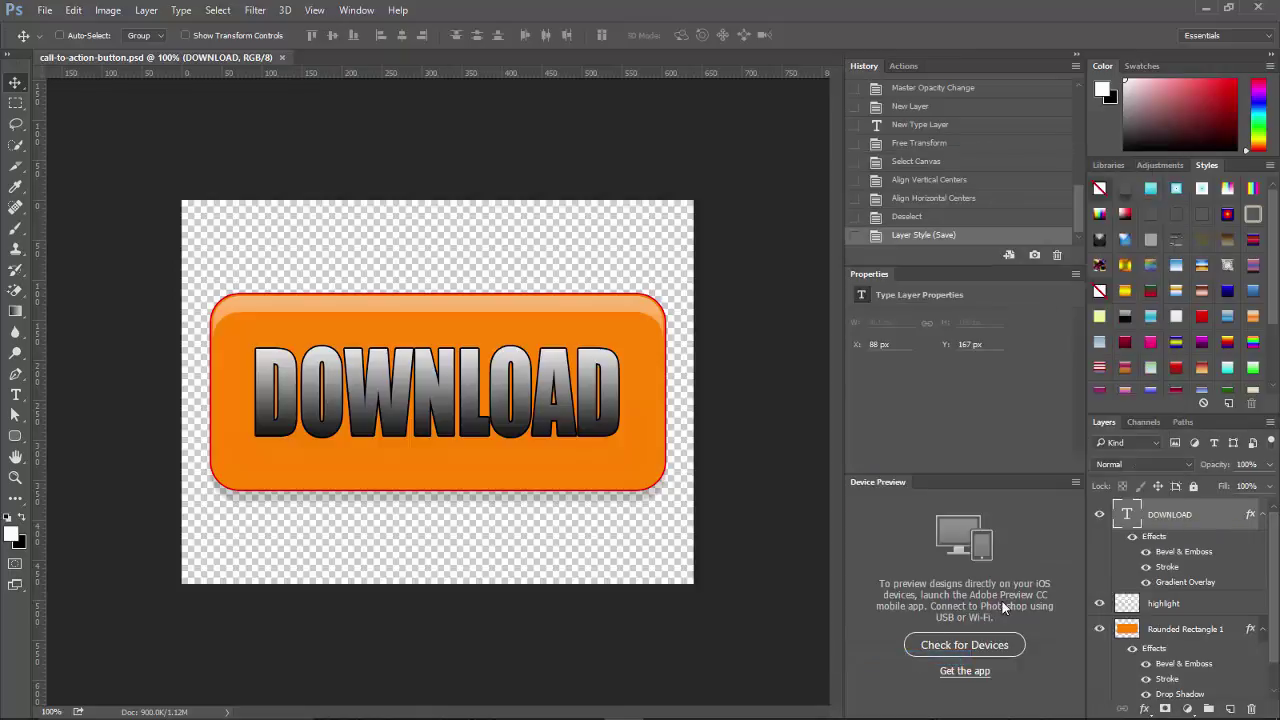
click(1100, 516)
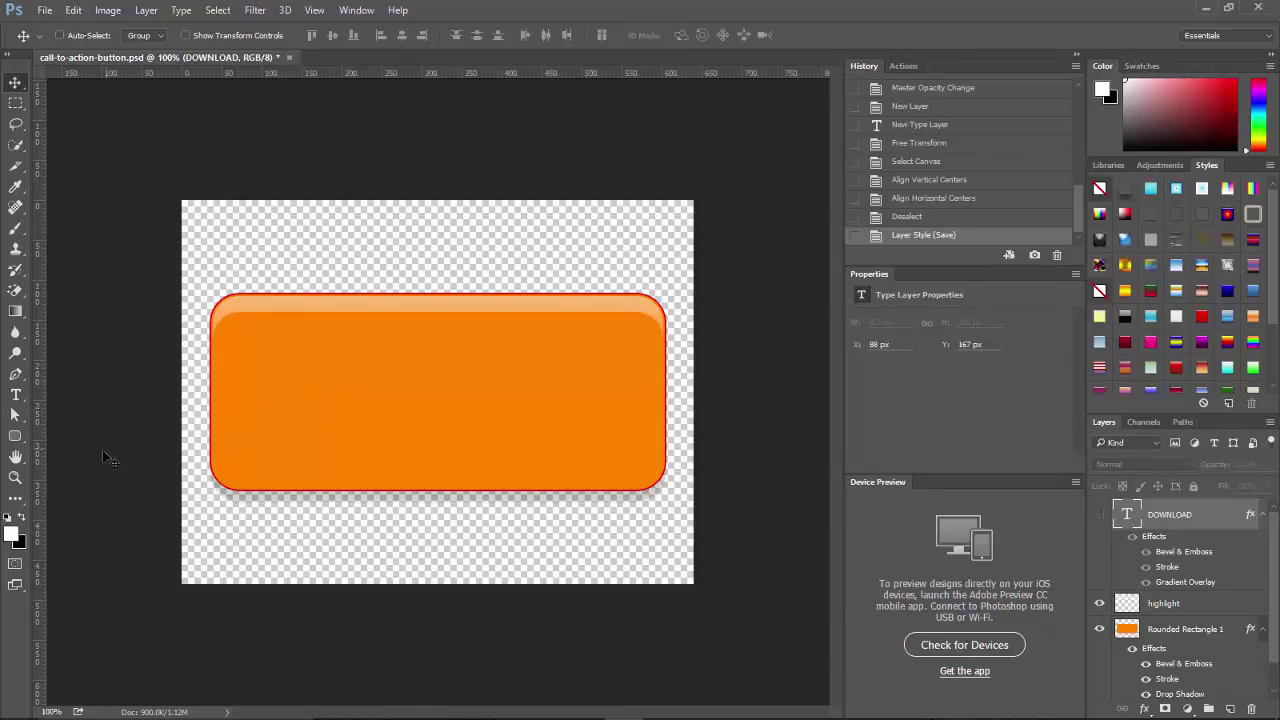
Add a white 'Subscribe' text line at the centre of the orange button
click(16, 397)
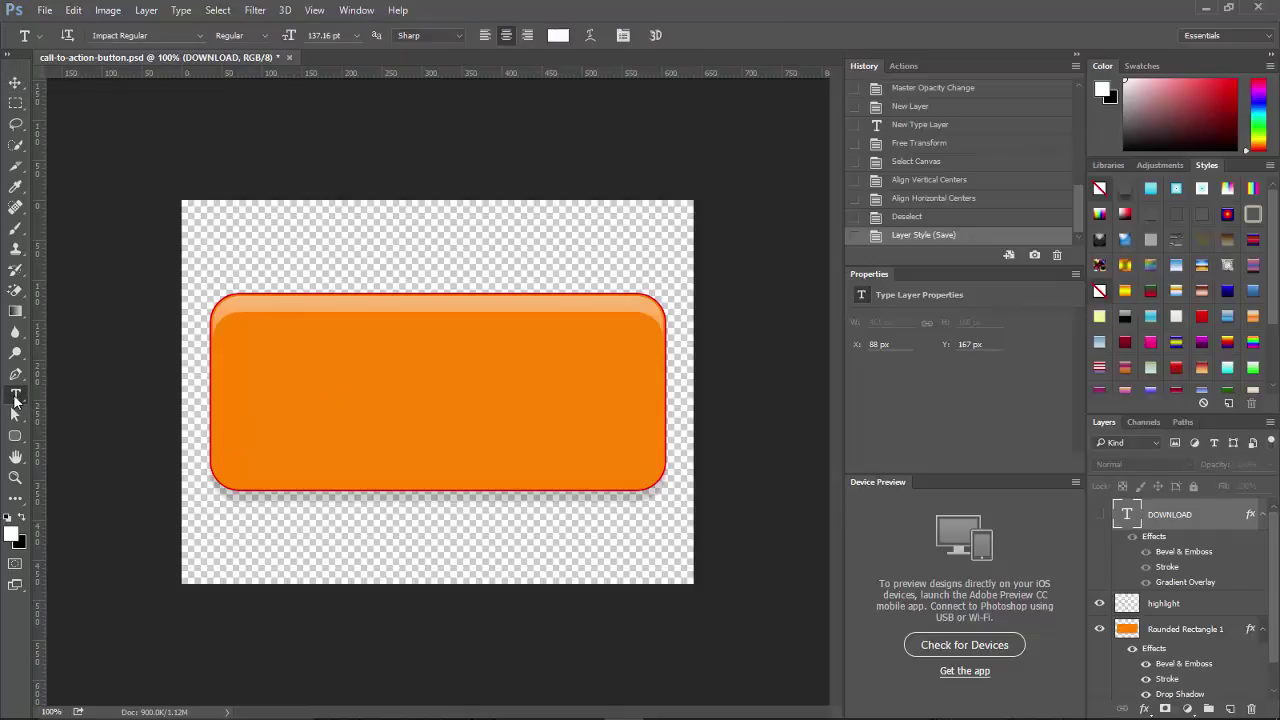
click(421, 399)
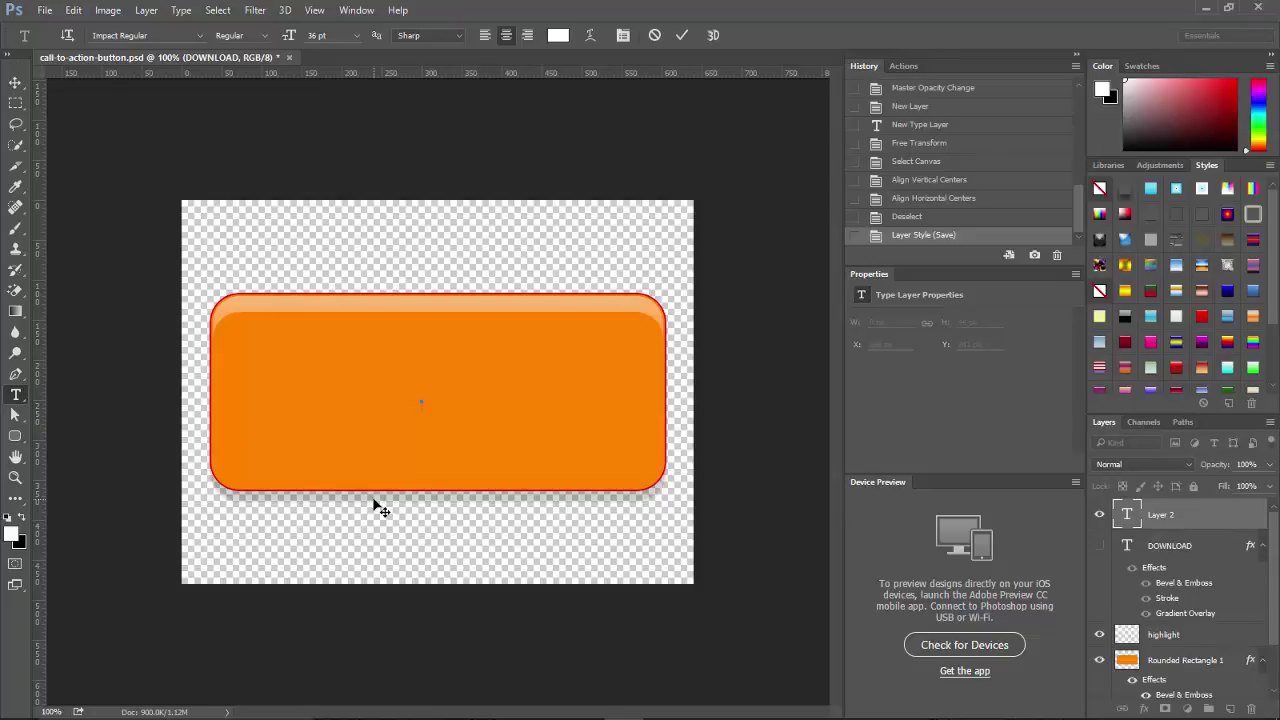
text(Subscribe)
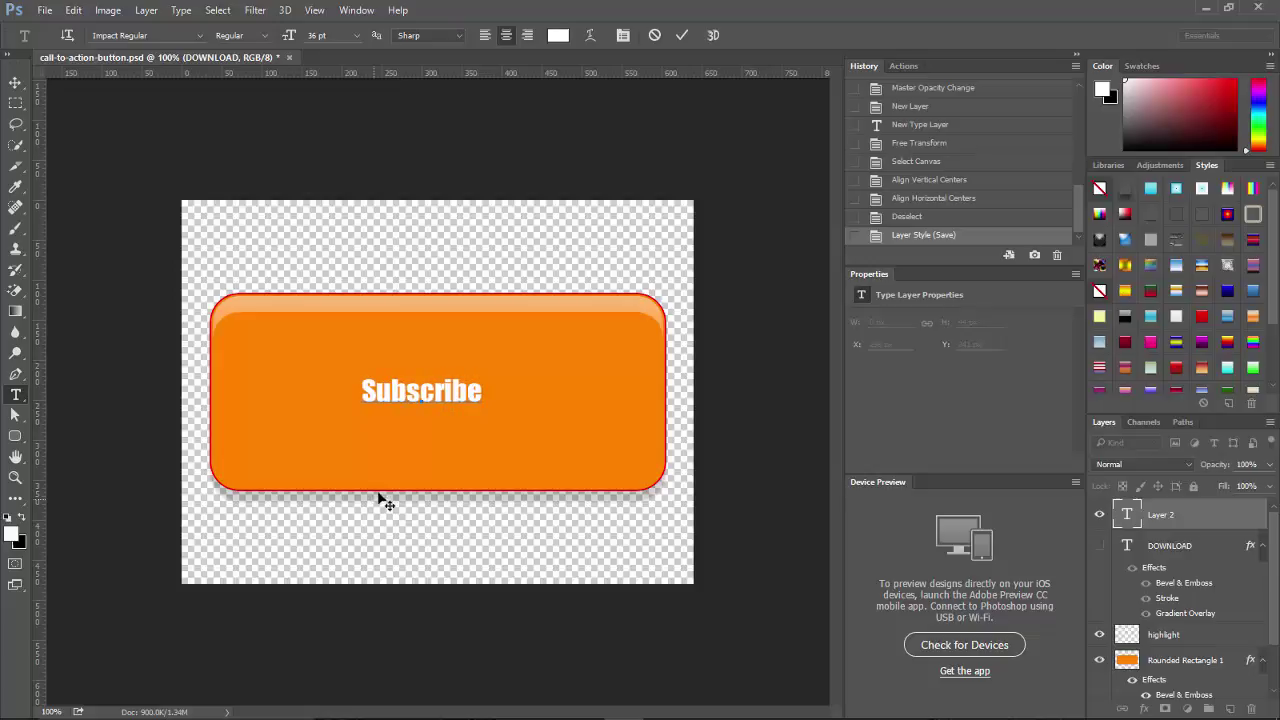
click(14, 418)
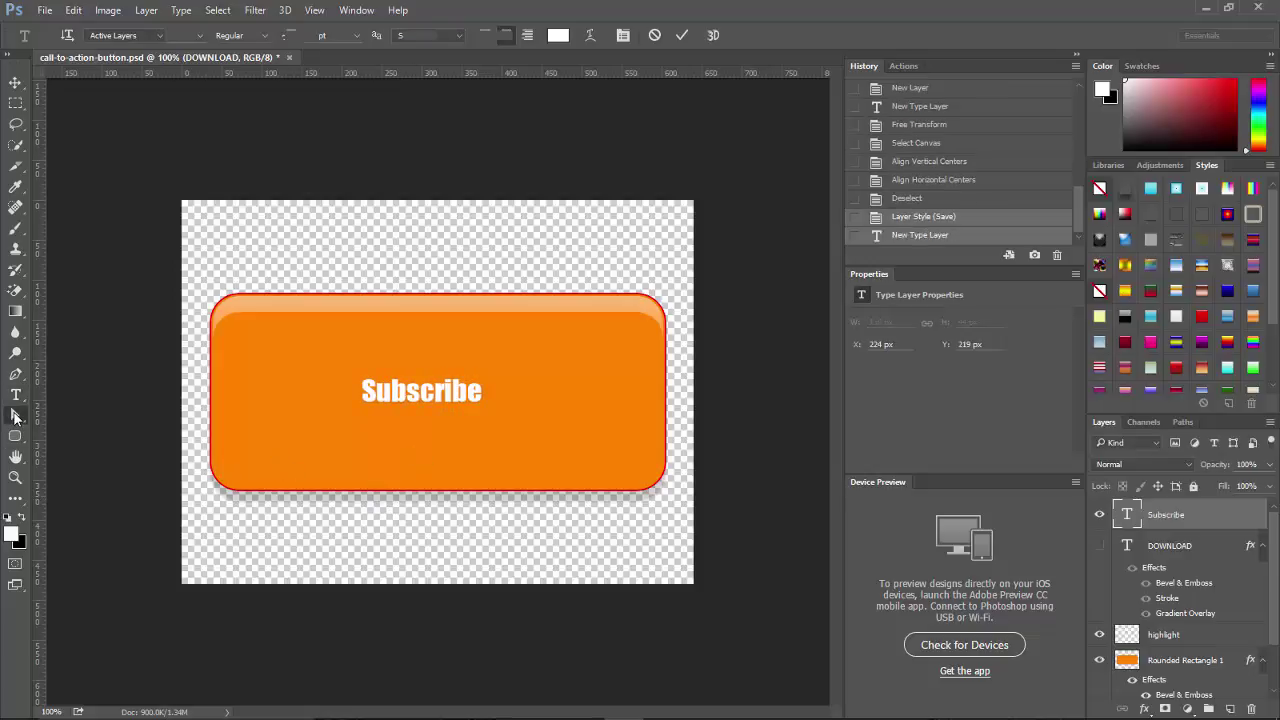
Free-transform Subscribe to about 316% width and 329% height to fill the button
key(ctrl+t)
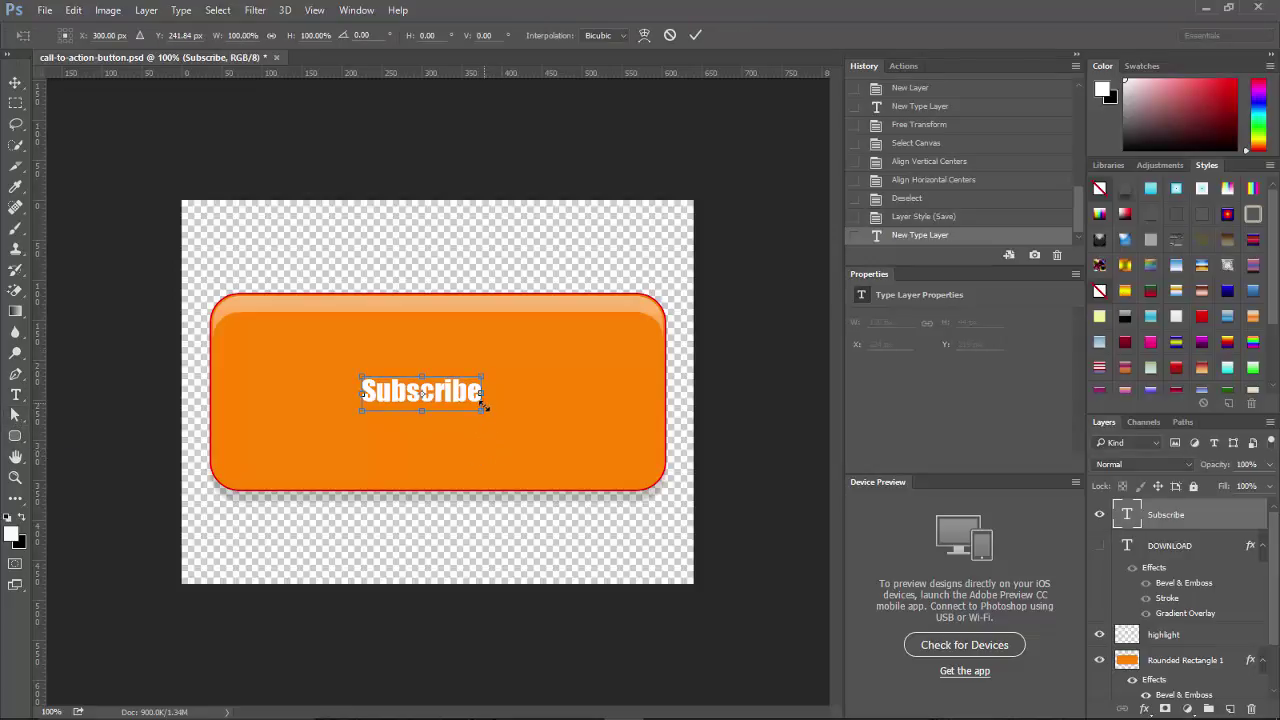
drag(484, 391, 596, 391)
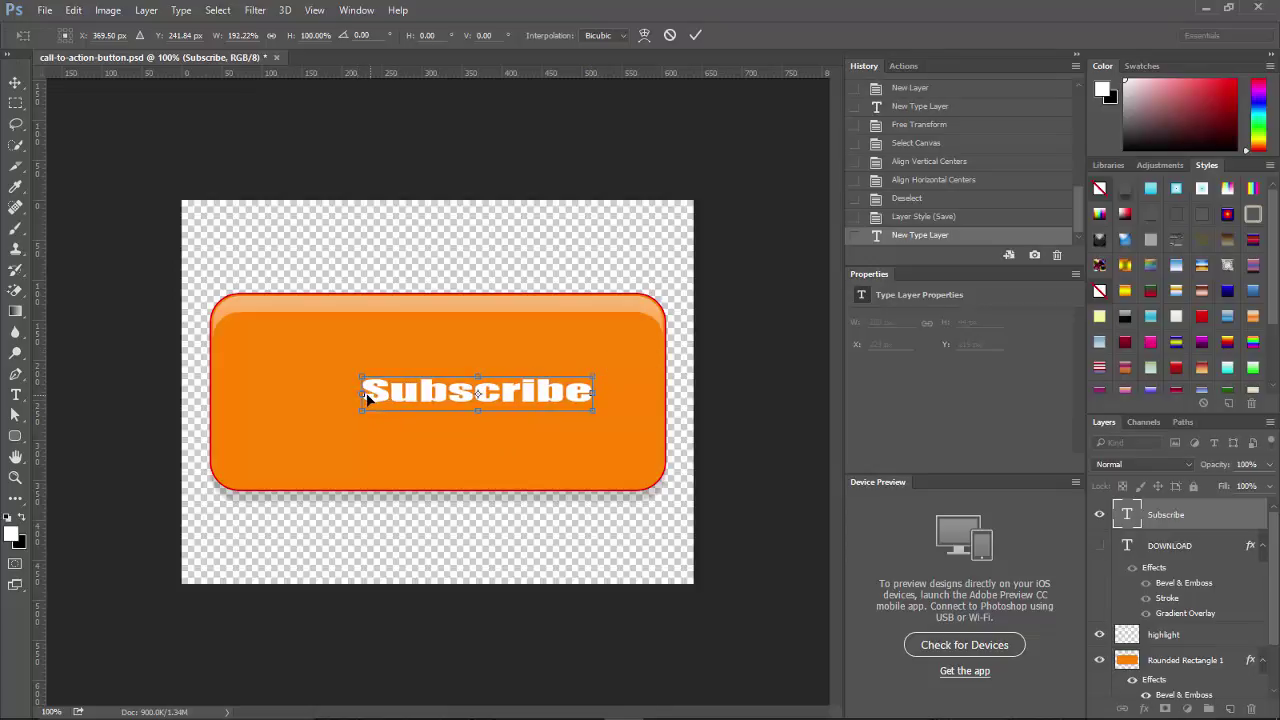
drag(370, 396, 237, 394)
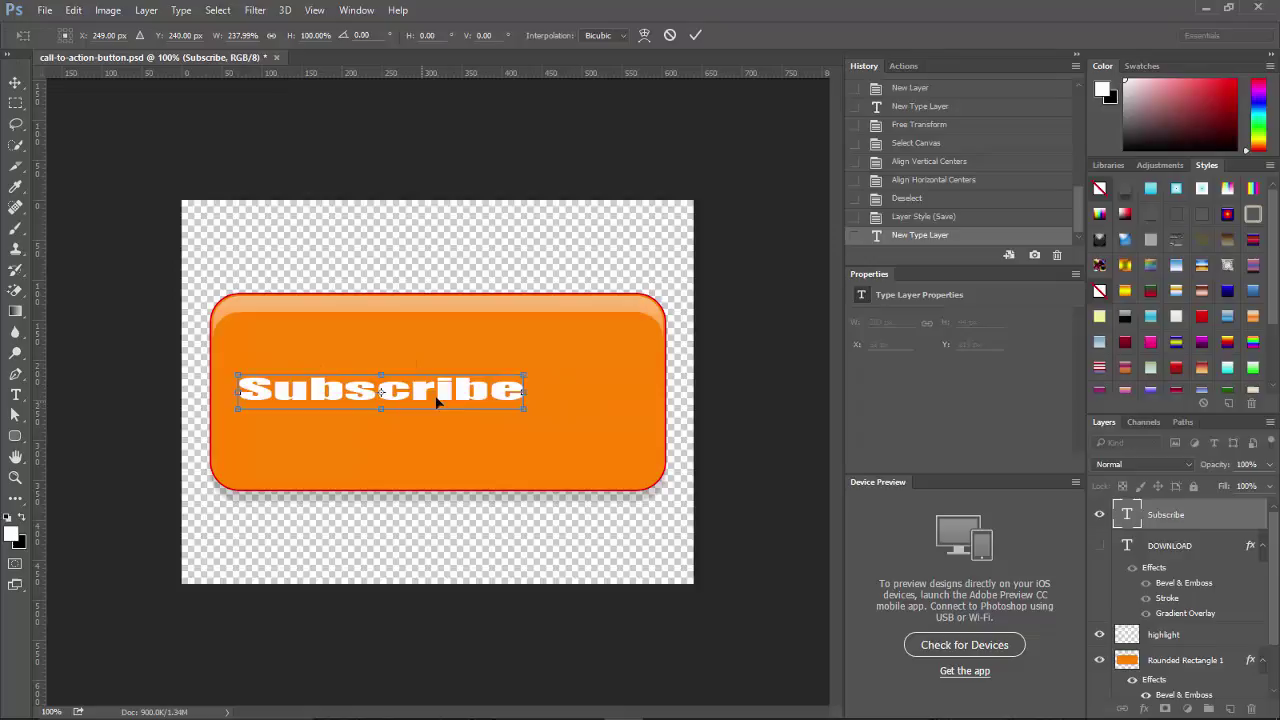
drag(519, 392, 618, 392)
drag(430, 374, 429, 339)
drag(427, 408, 423, 452)
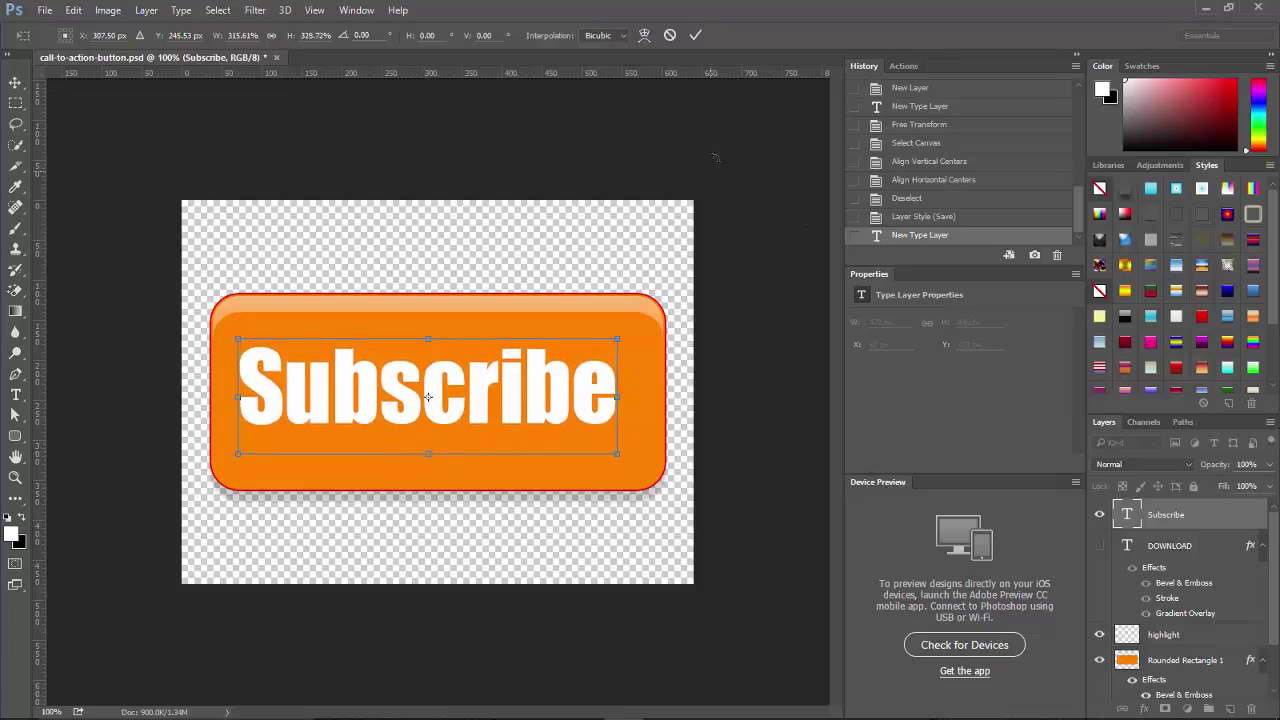
Apply the transform and centre Subscribe vertically and horizontally on the canvas
click(695, 36)
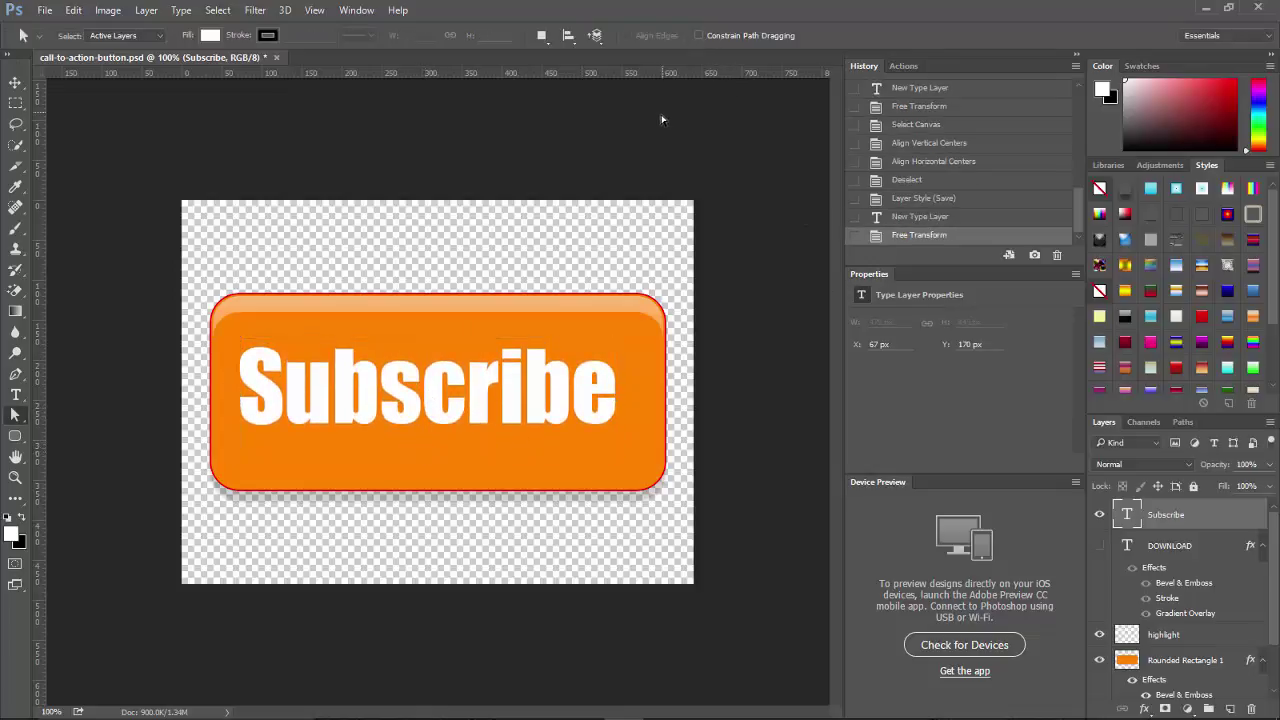
click(15, 82)
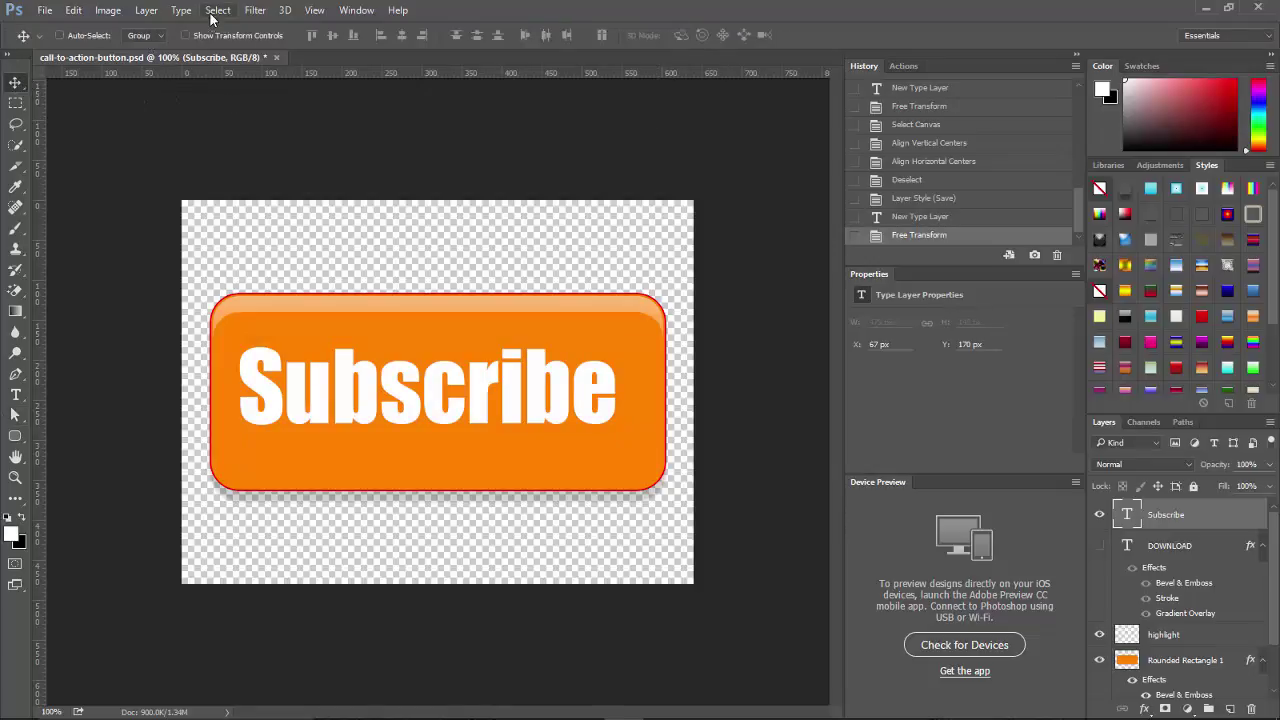
click(213, 12)
click(222, 24)
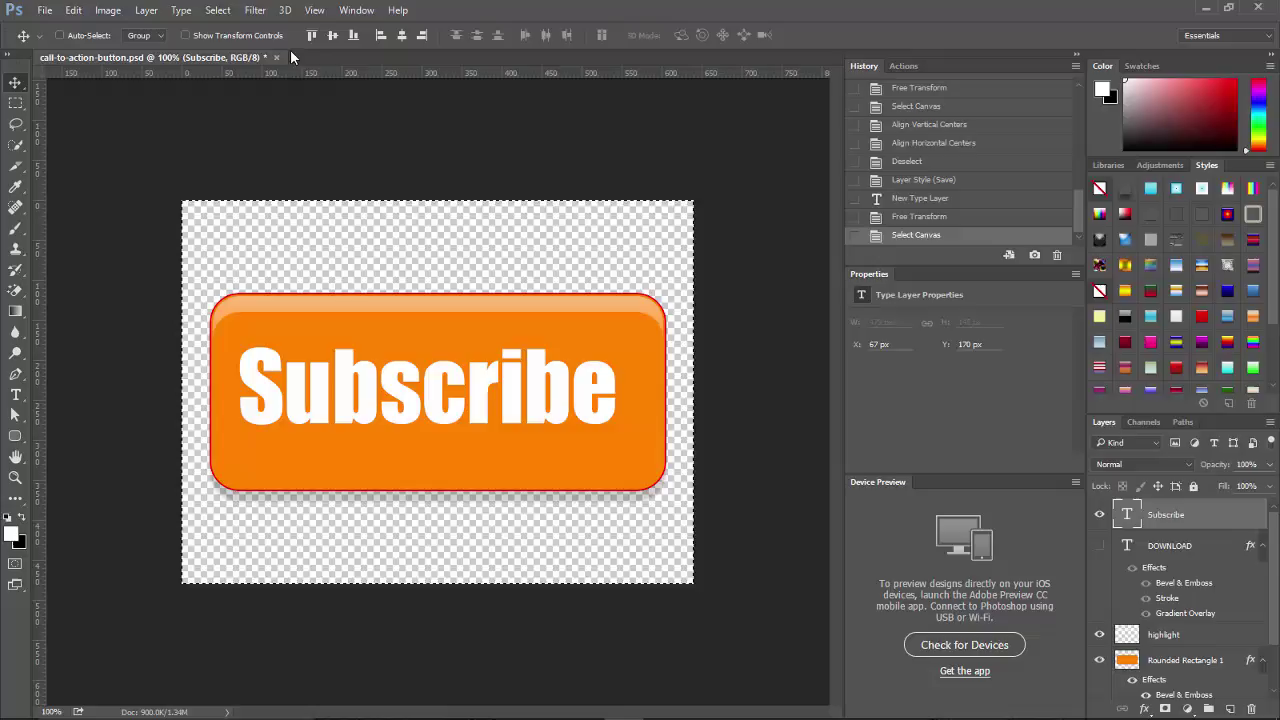
click(333, 35)
click(401, 35)
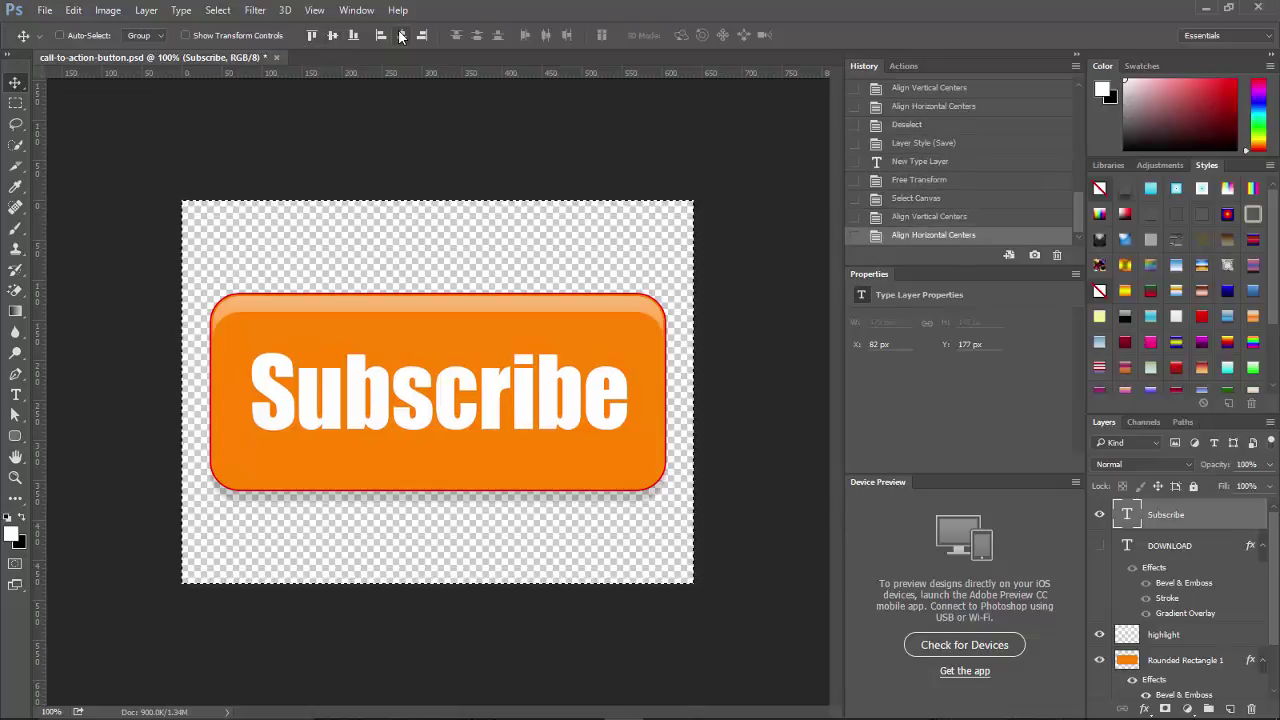
Paste the copied DOWNLOAD layer style onto Subscribe and deselect the canvas
right_click(1160, 516)
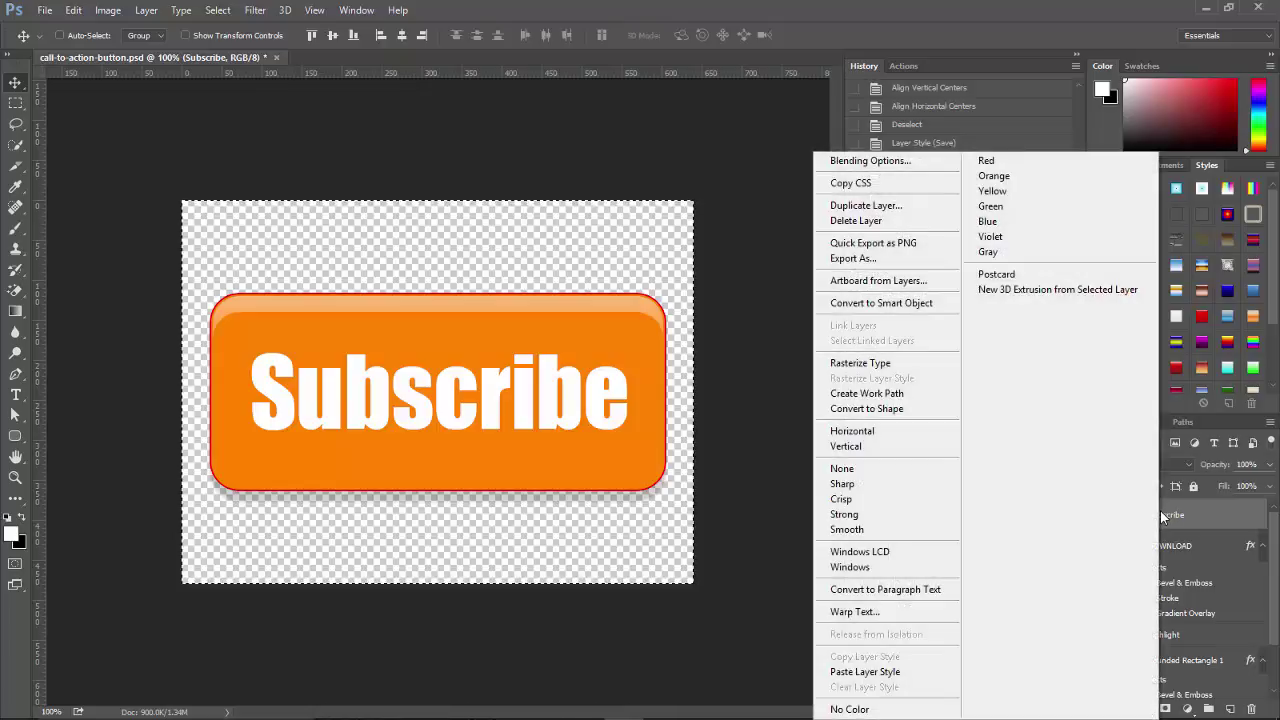
click(916, 671)
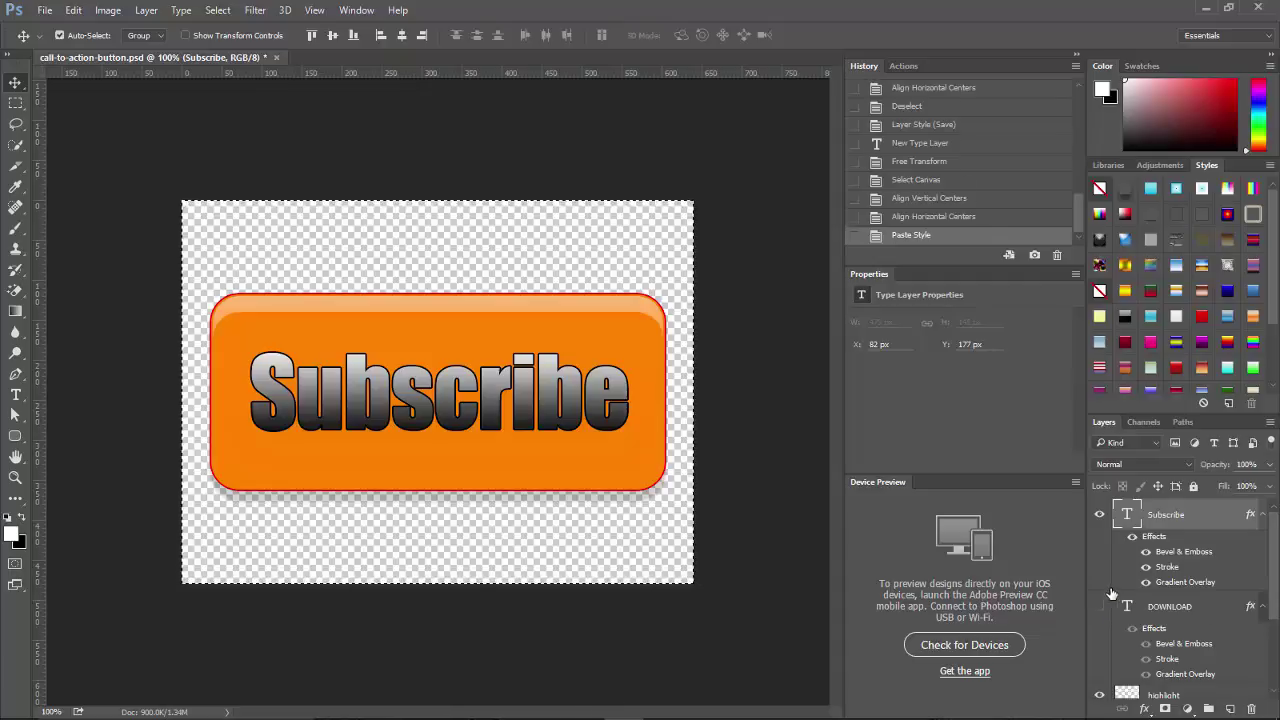
key(ctrl+d)
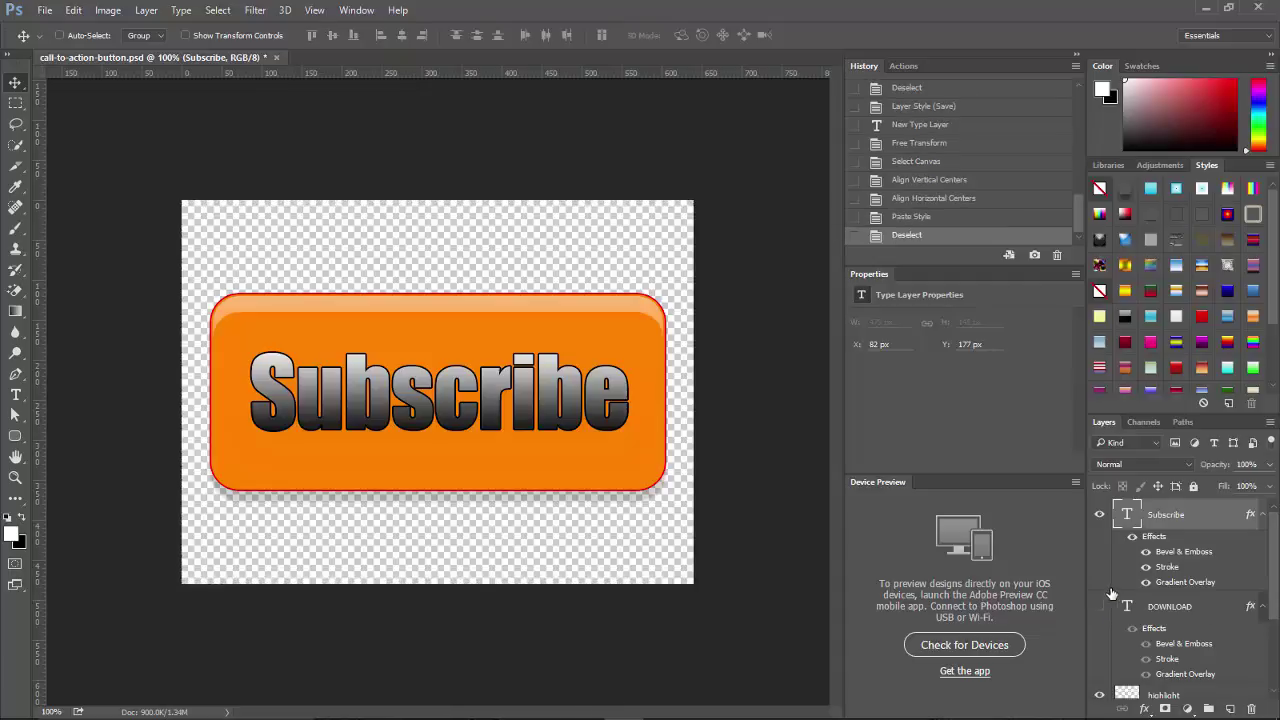
Hide Subscribe, save the file, and type 'Get Instant Access Now!' on the button
click(1099, 515)
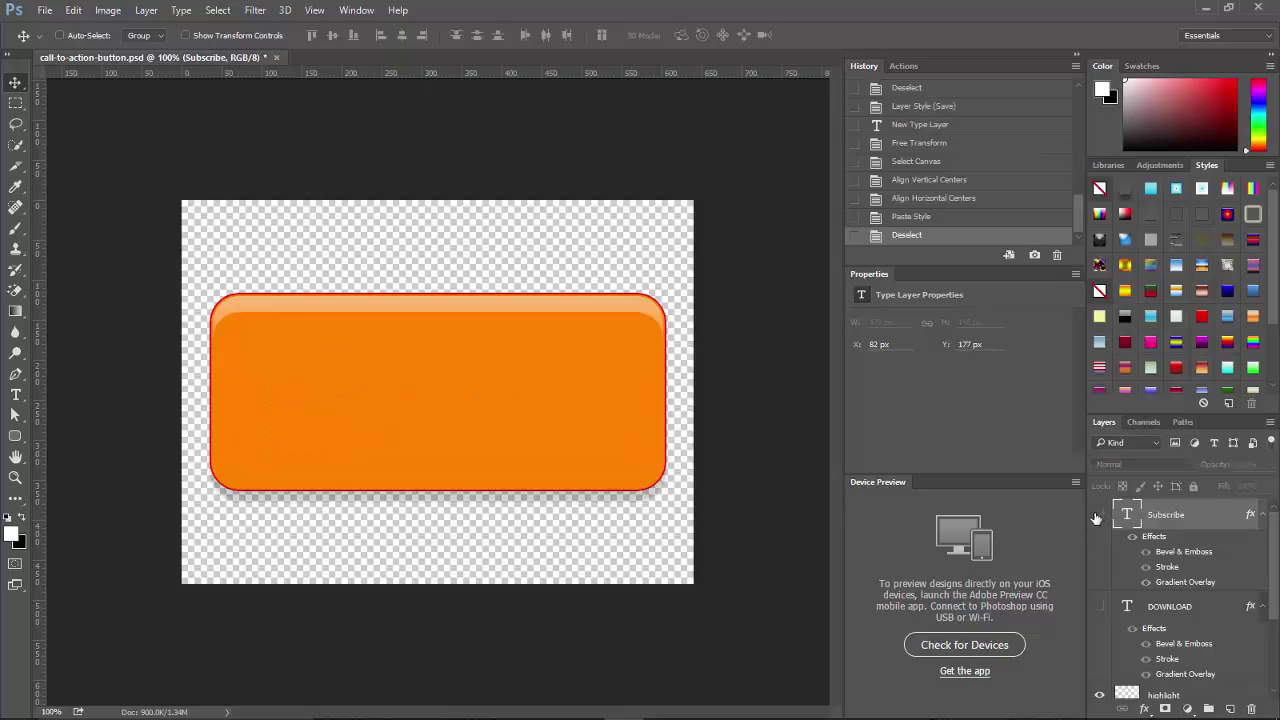
key(ctrl+s)
click(16, 396)
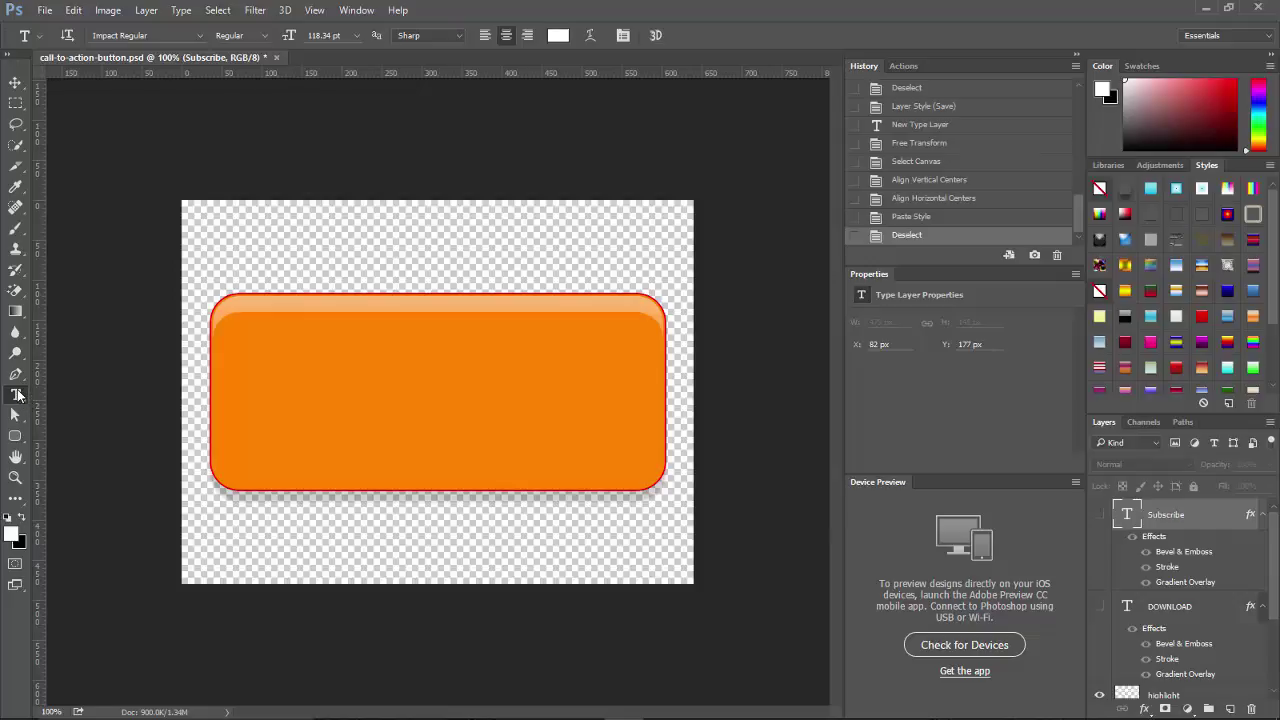
click(418, 400)
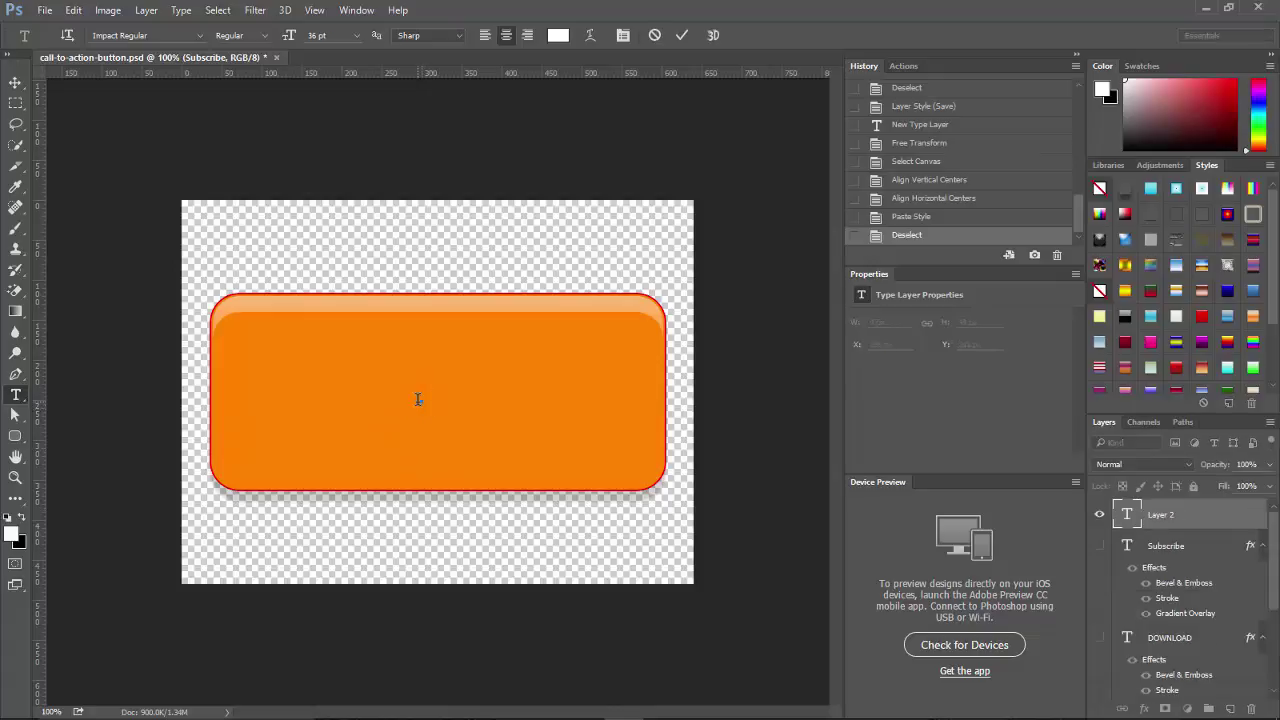
text(Get Instan)
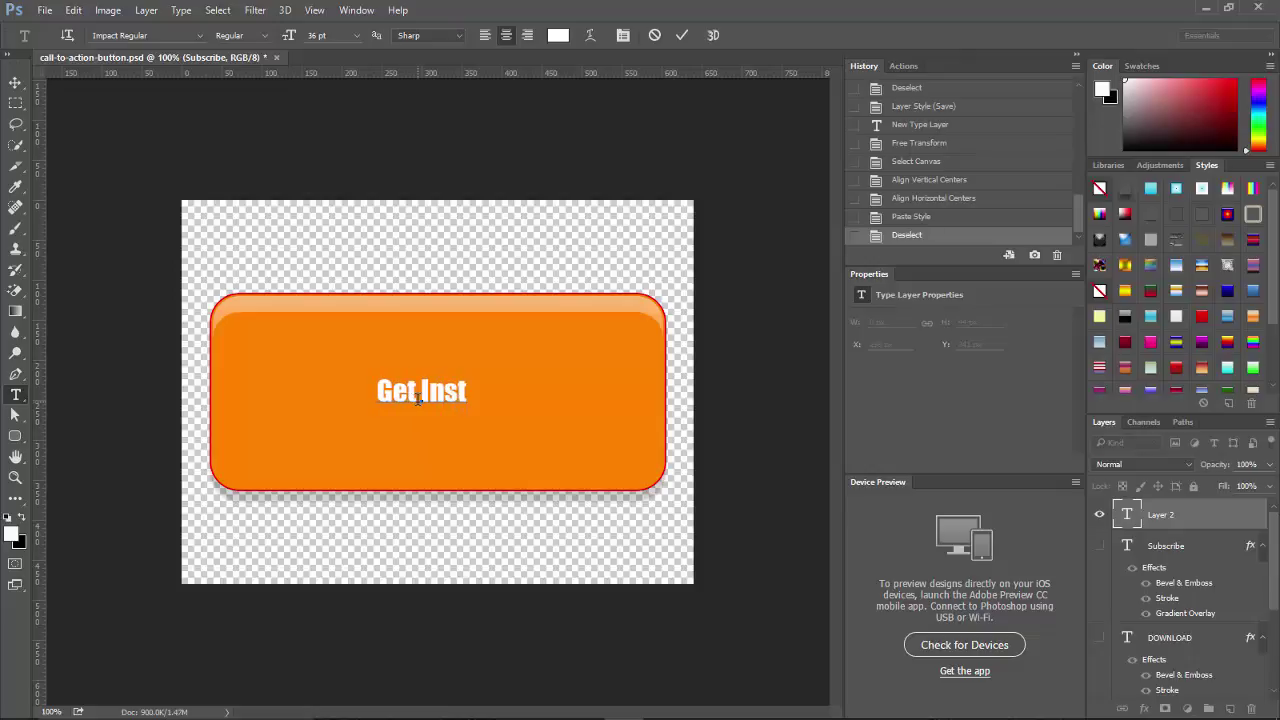
key(BackSpace)
text(ant)
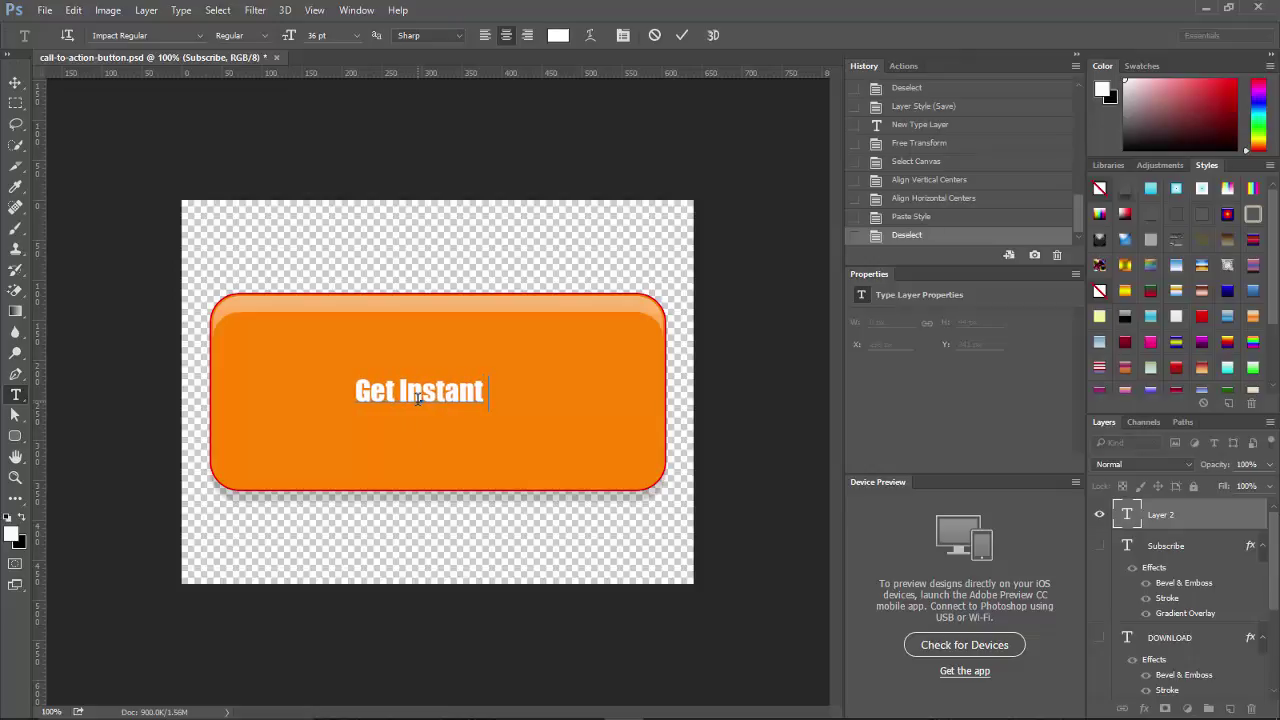
text( Access)
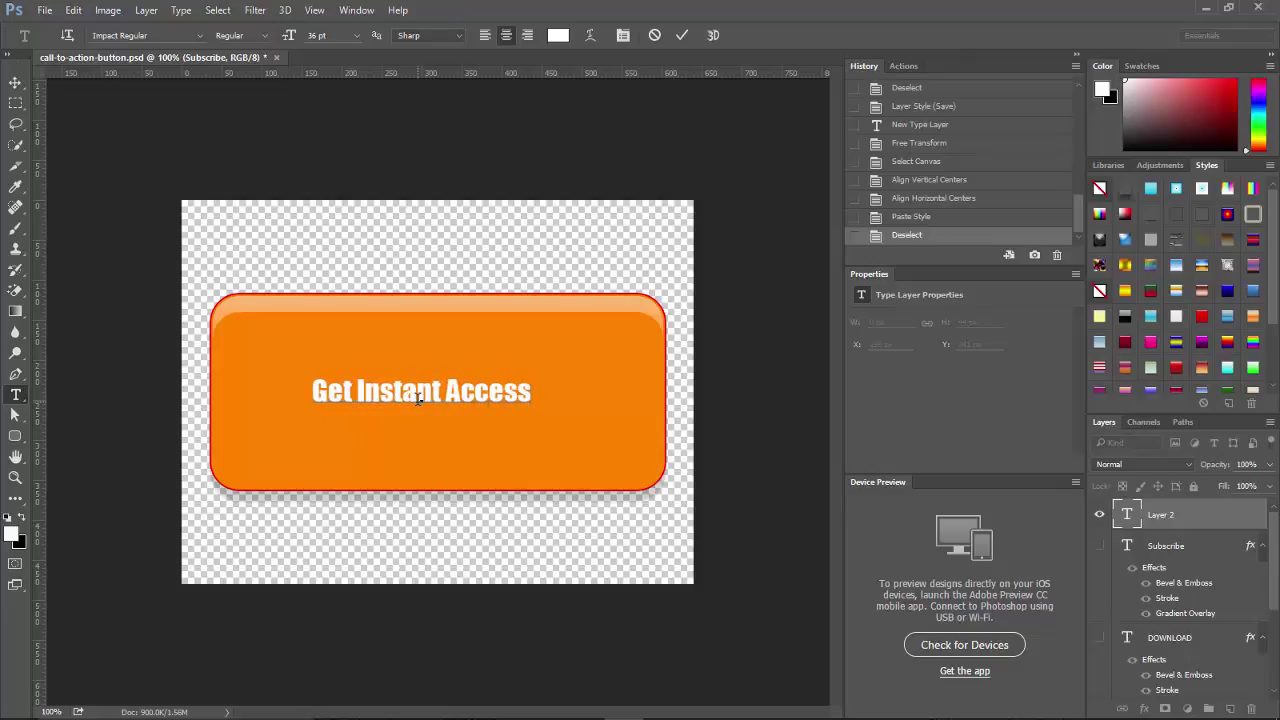
text( Now)
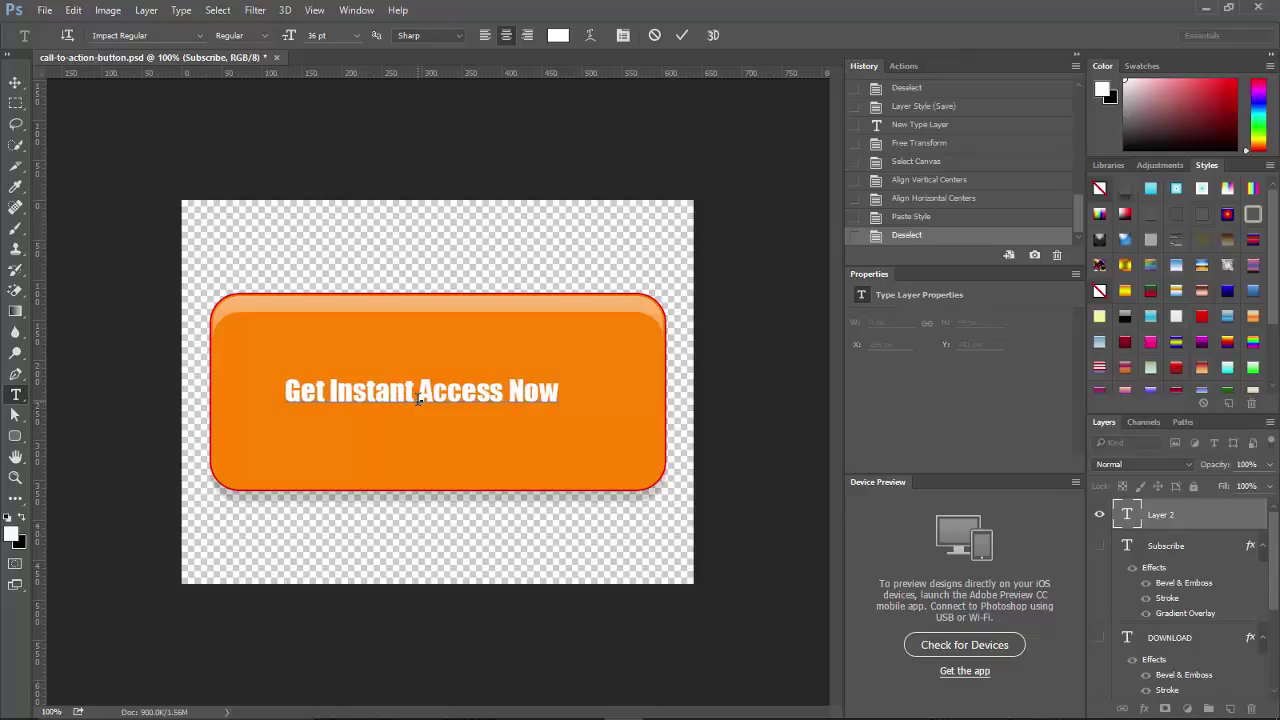
text(!)
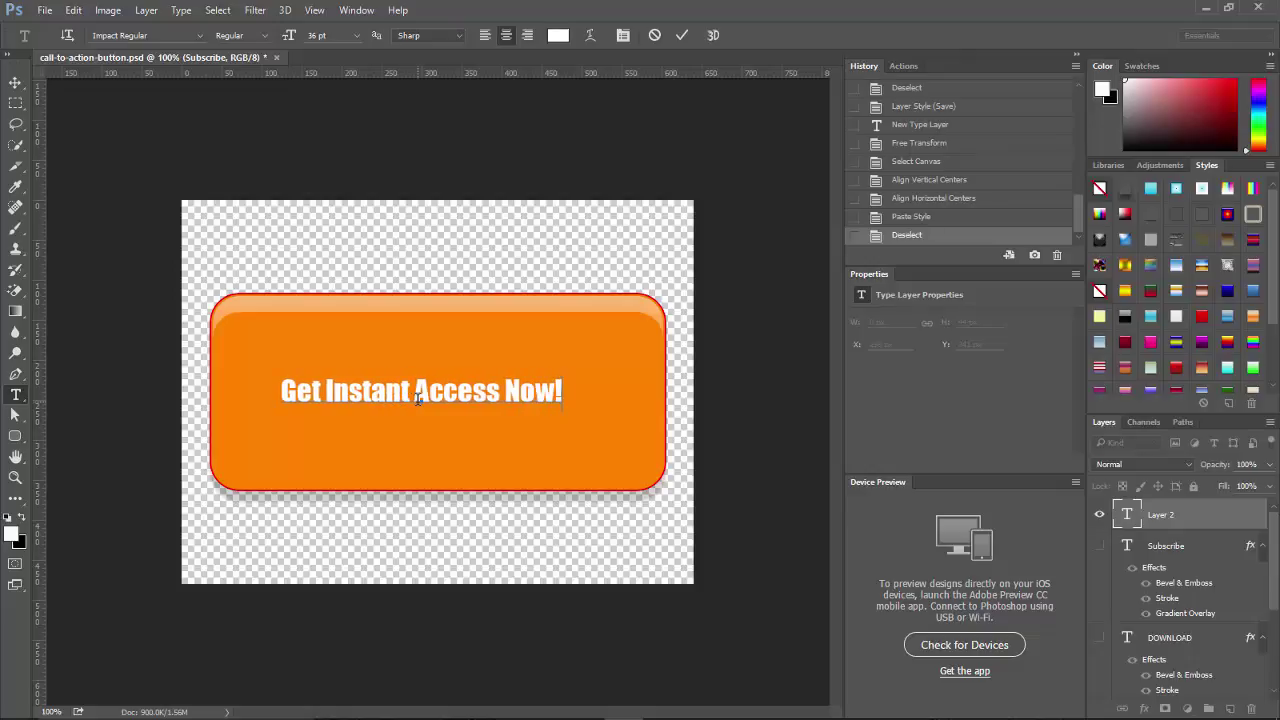
Commit the 'Get Instant Access Now!' text and centre it both ways on the canvas
click(14, 417)
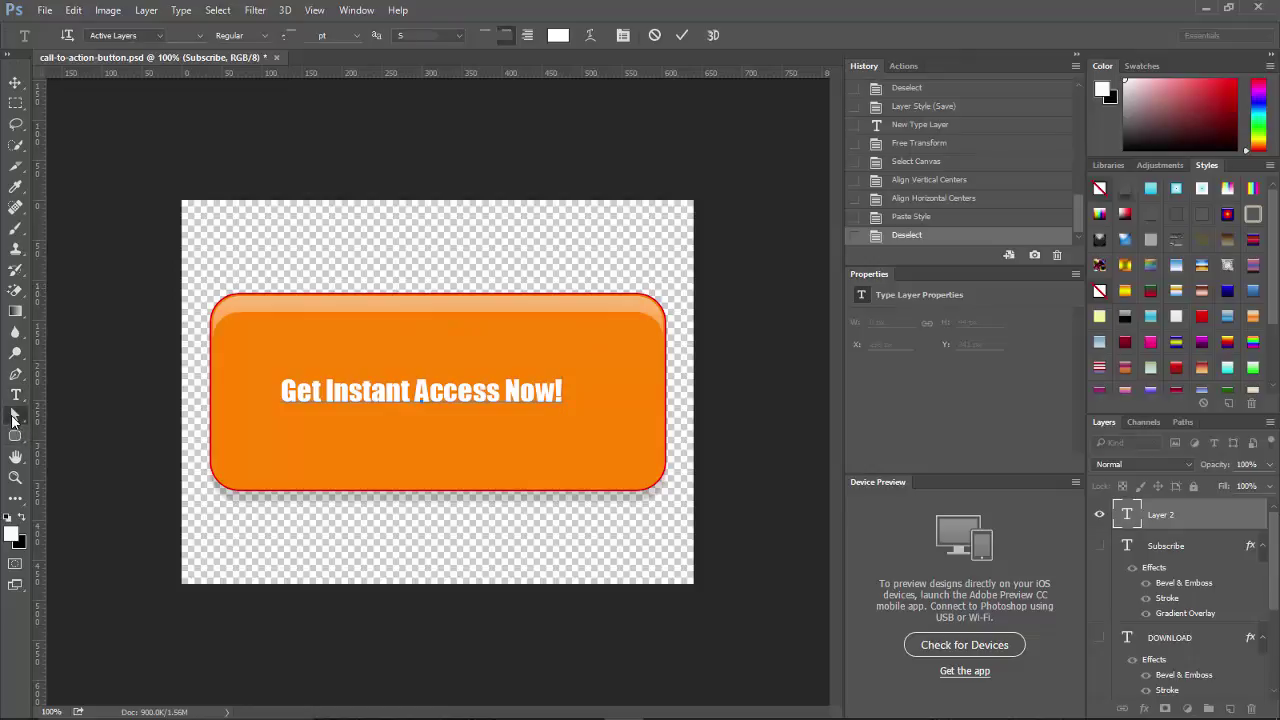
click(18, 83)
click(218, 11)
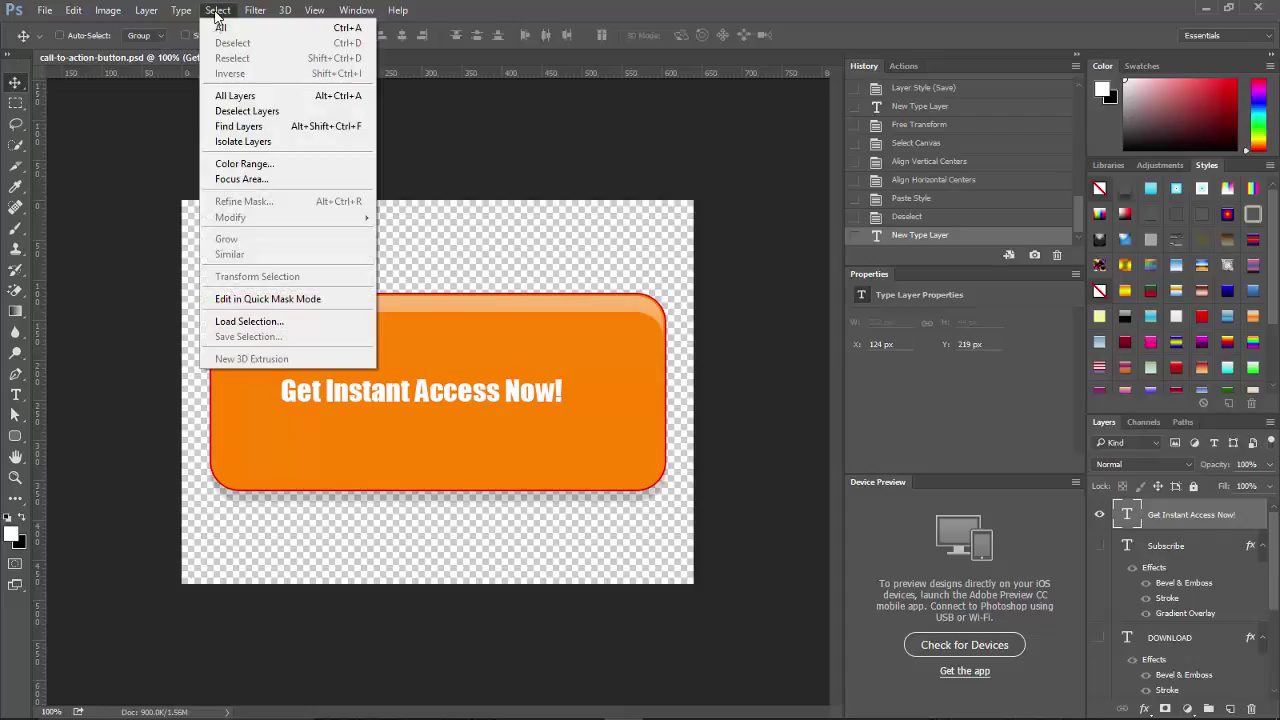
click(218, 29)
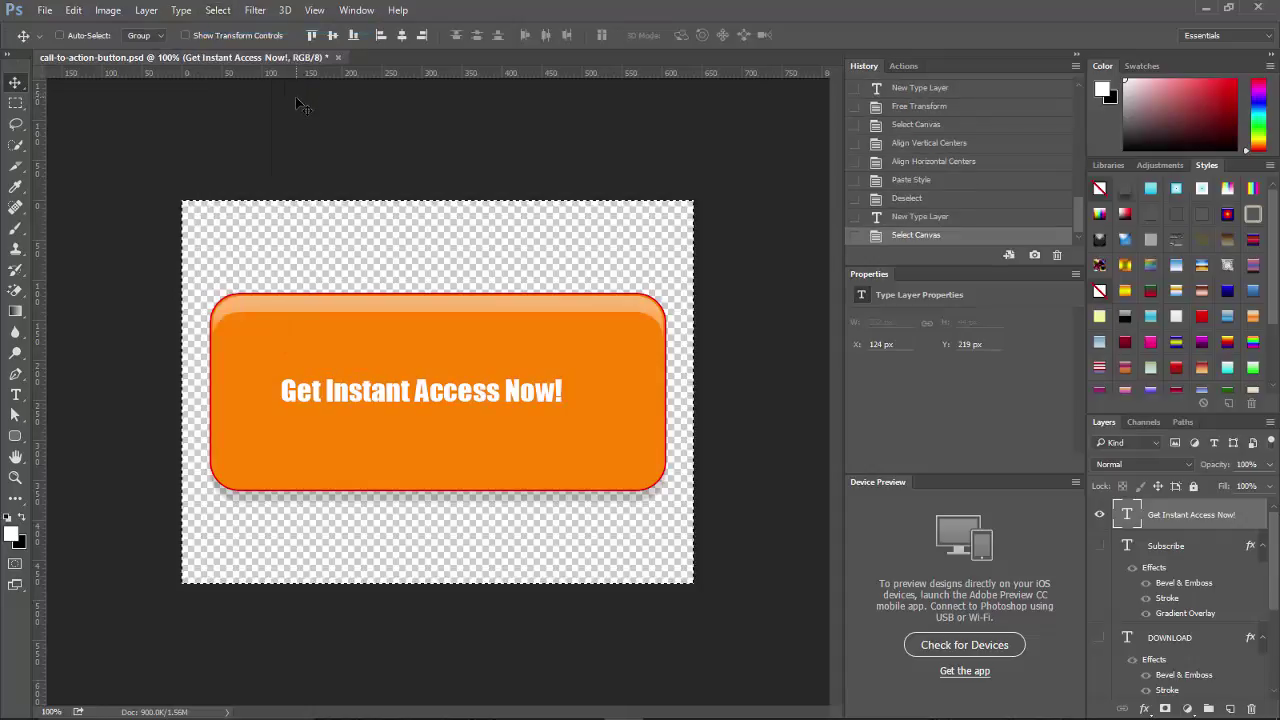
click(333, 35)
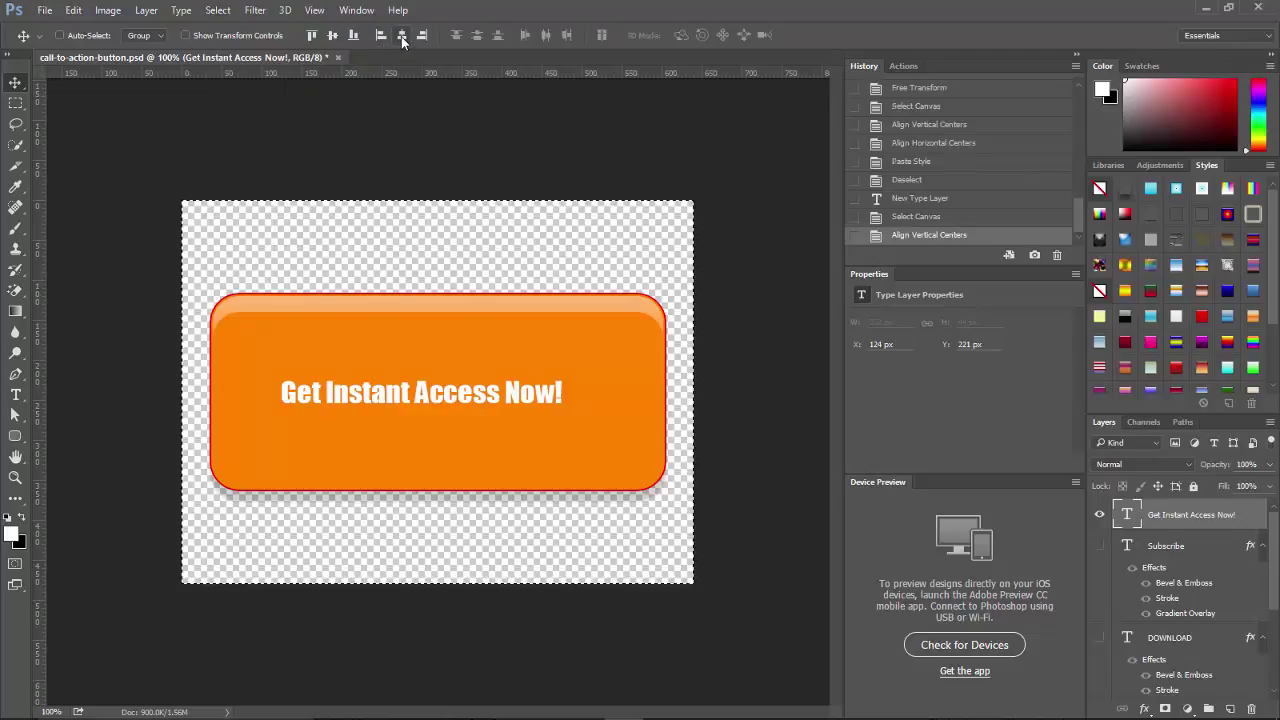
click(400, 38)
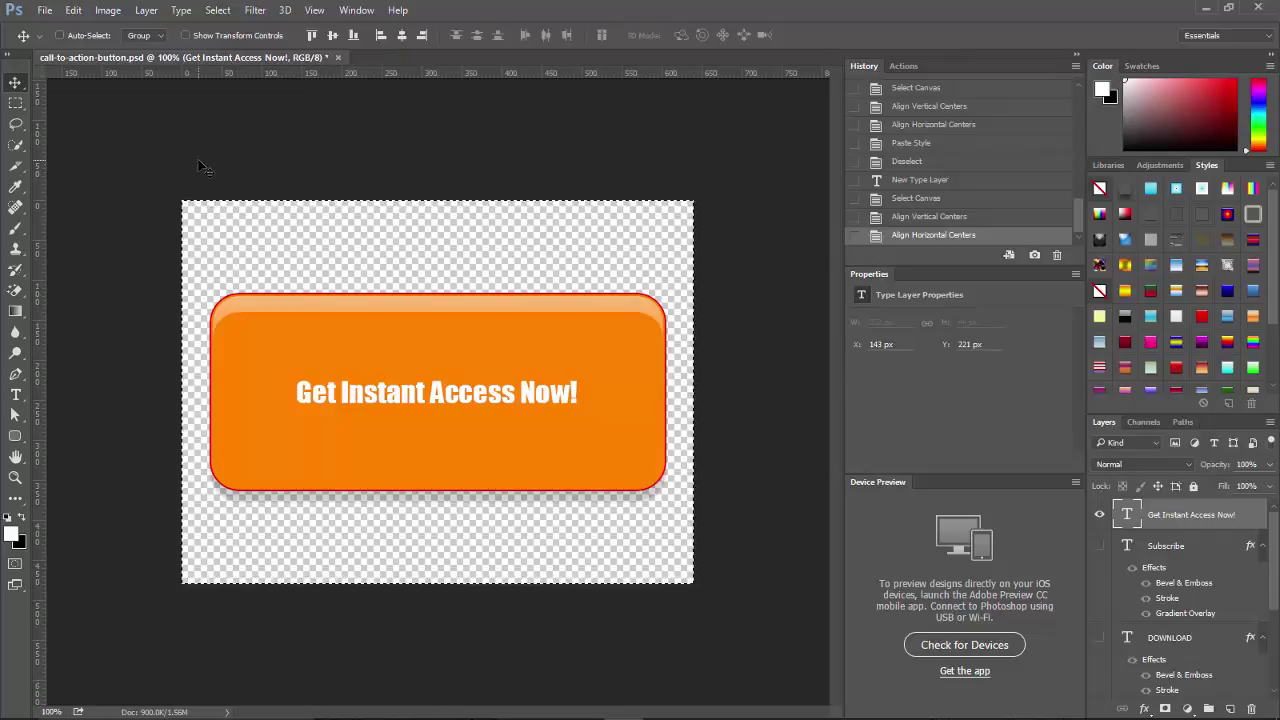
key(ctrl+d)
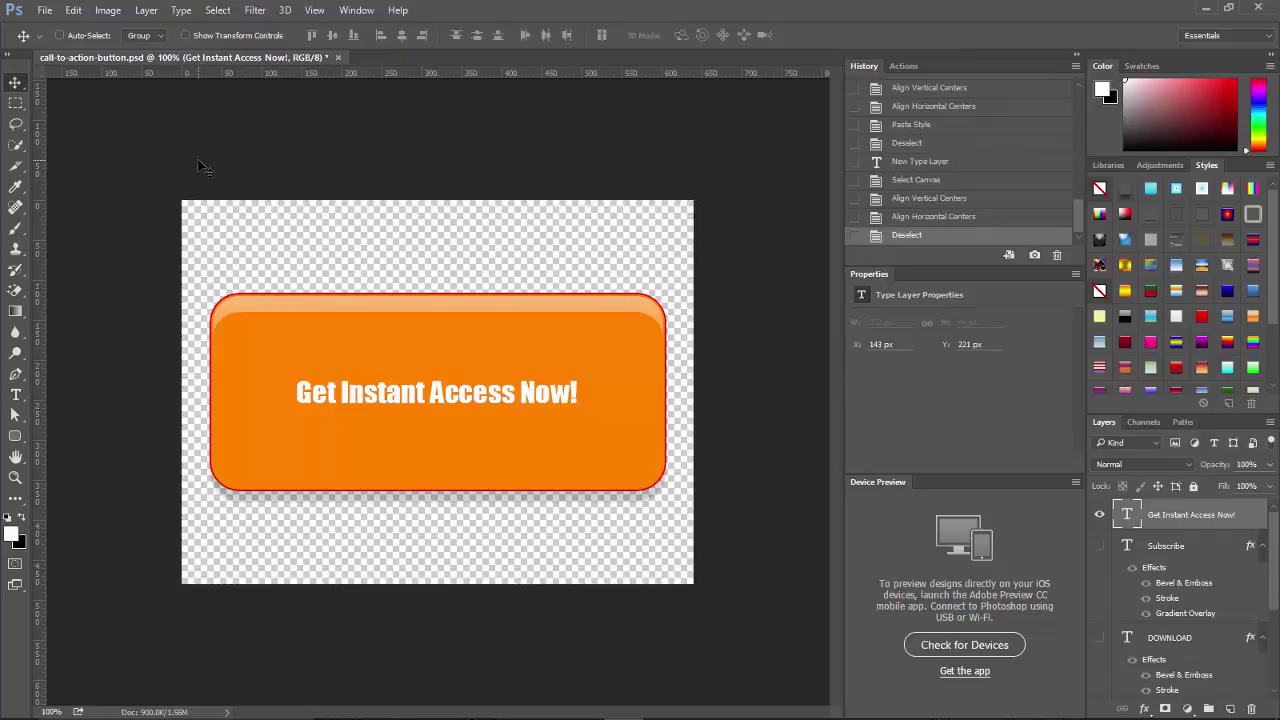
Stretch 'Get Instant Access Now!' to about 149% width and 346% height
key(ctrl+t)
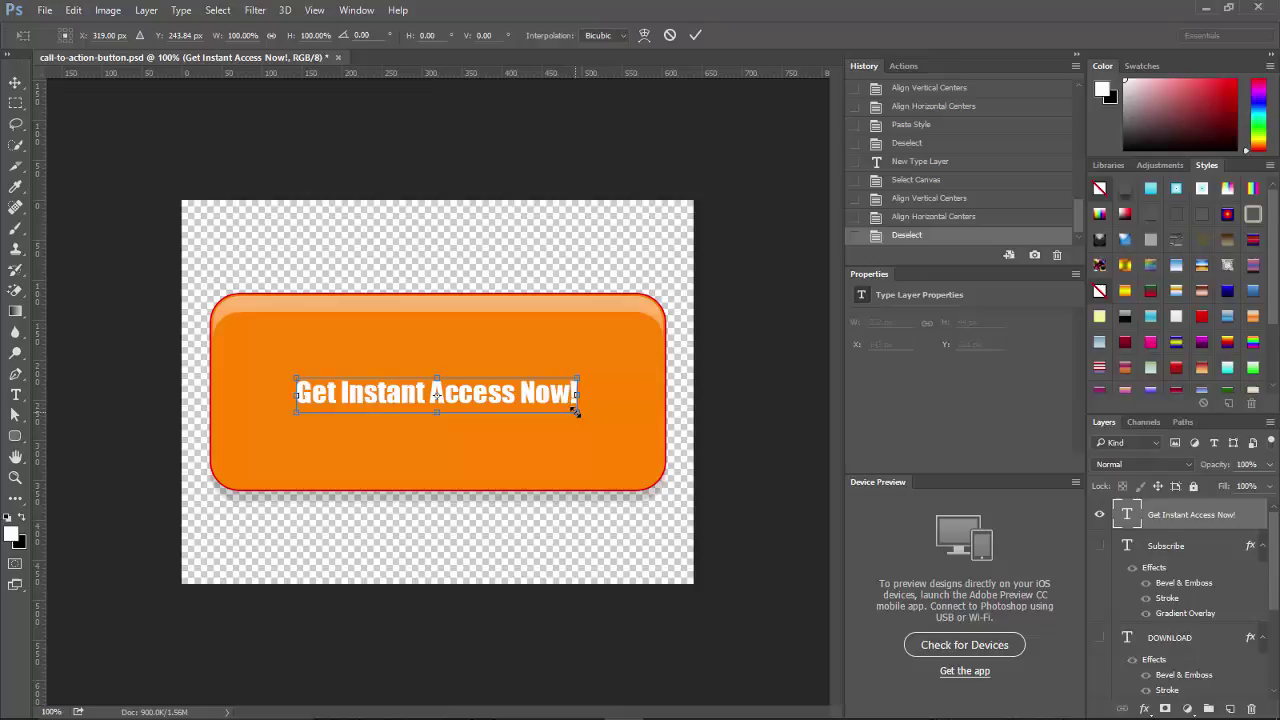
drag(576, 411, 646, 463)
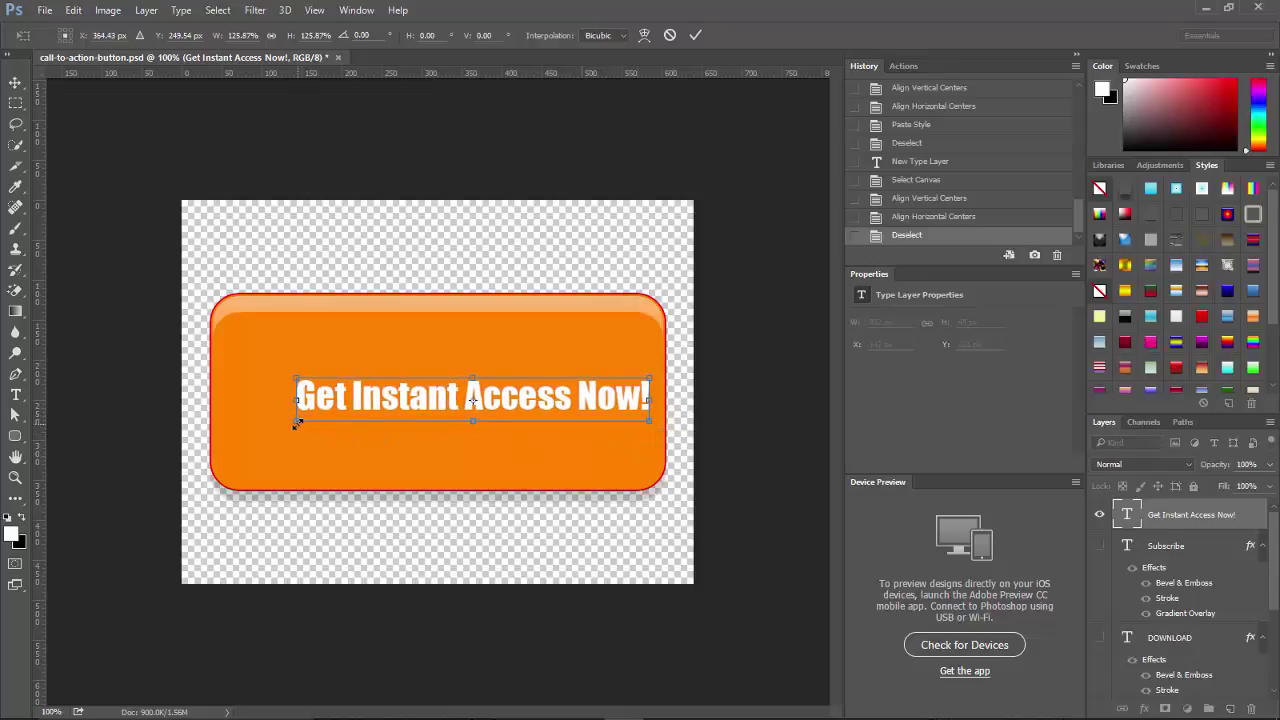
drag(297, 423, 234, 444)
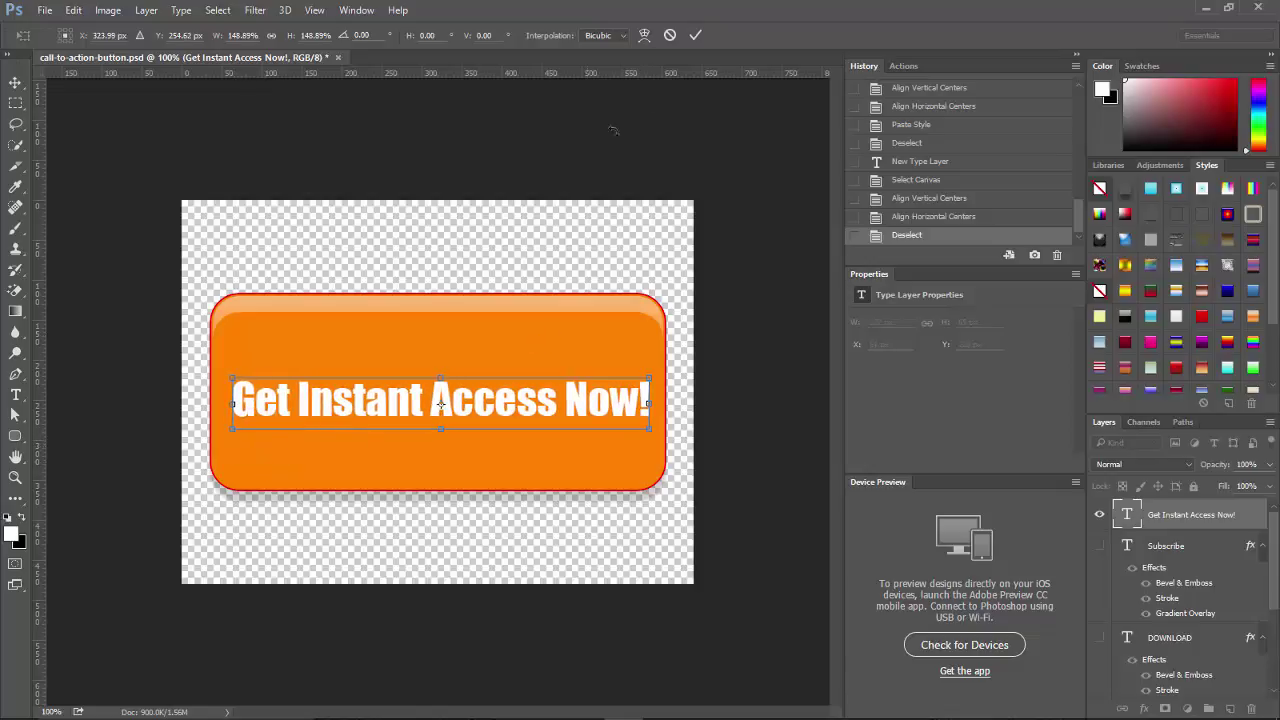
drag(441, 370, 441, 340)
drag(440, 425, 440, 464)
click(695, 35)
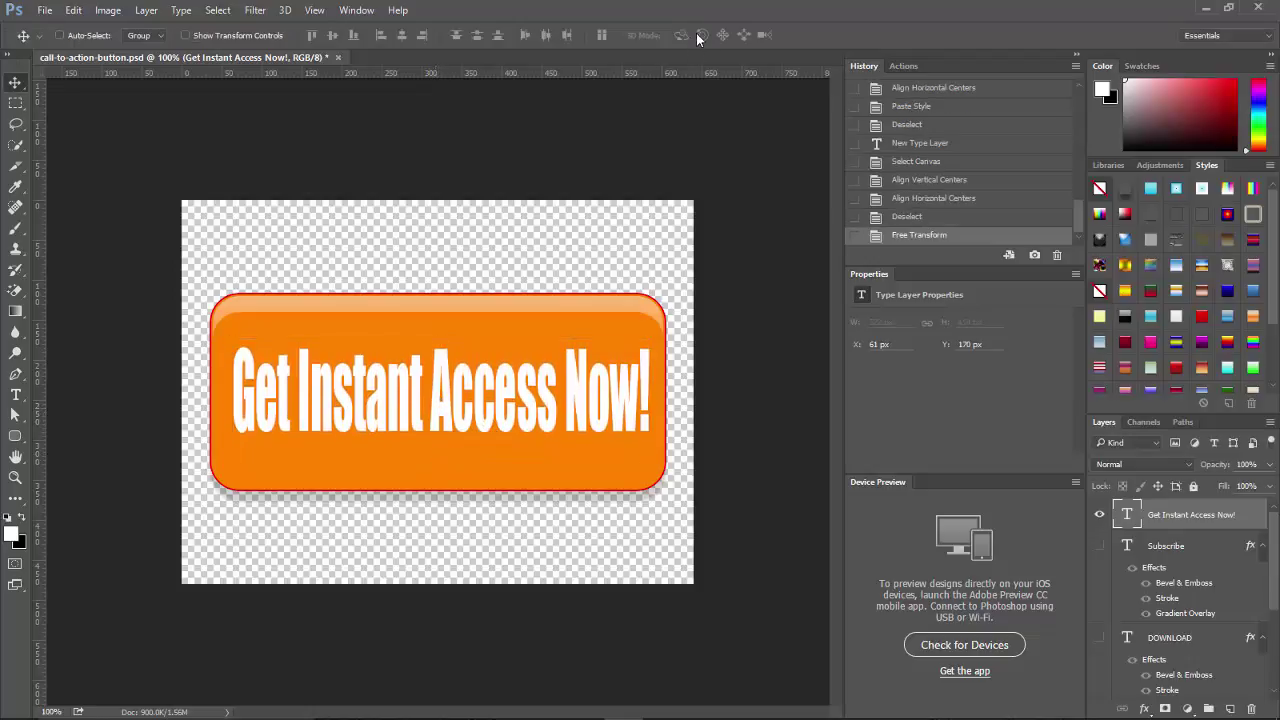
Re-align the stretched text to the canvas's vertical and horizontal centres, then deselect
click(218, 11)
click(226, 29)
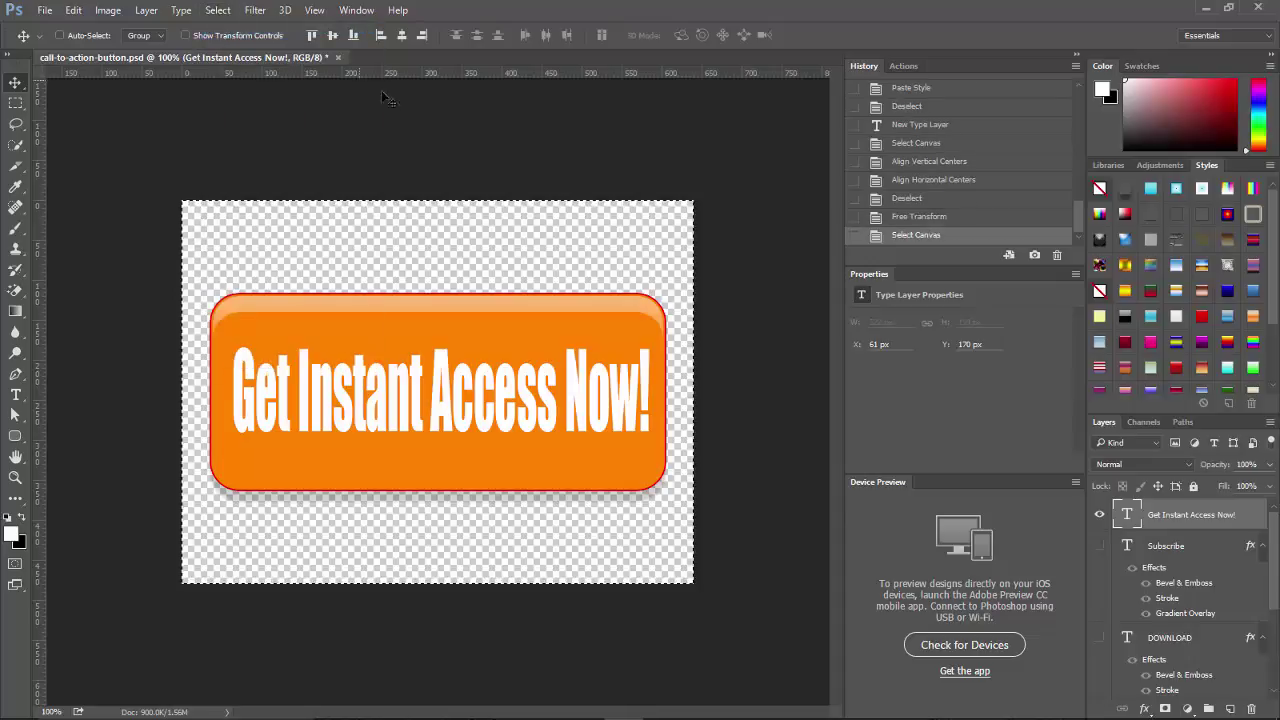
click(332, 35)
click(401, 35)
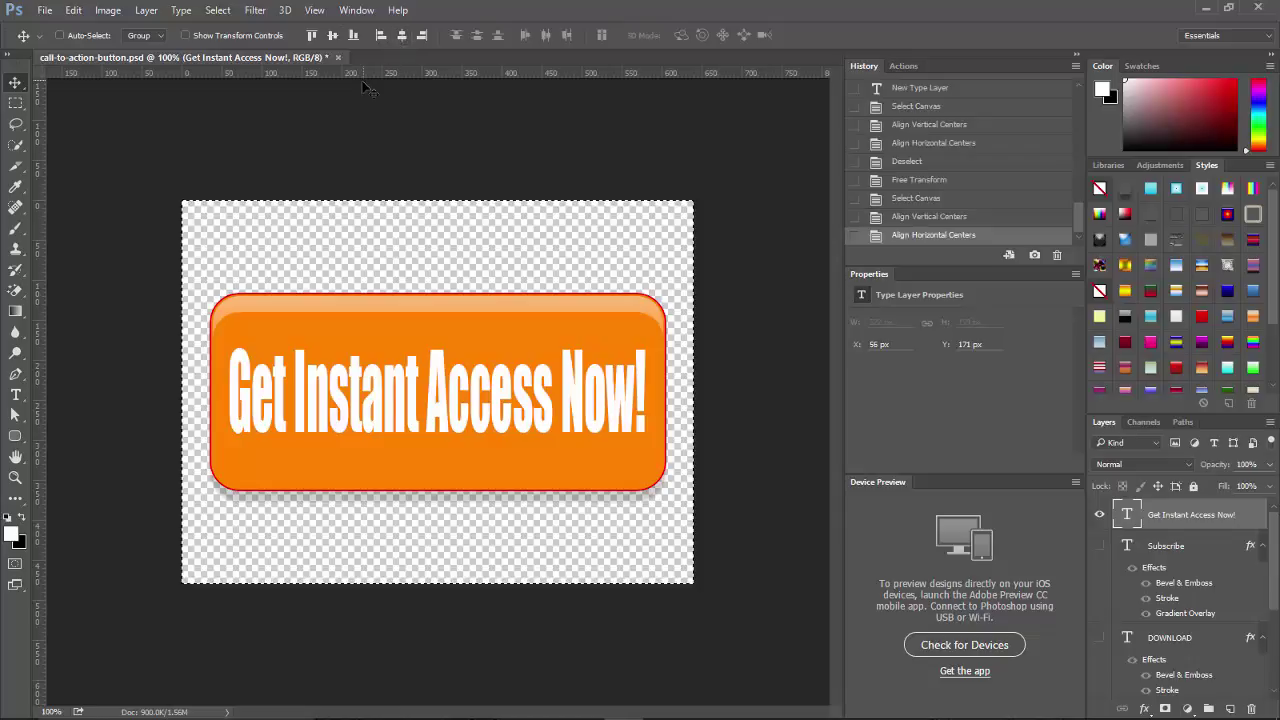
key(ctrl+d)
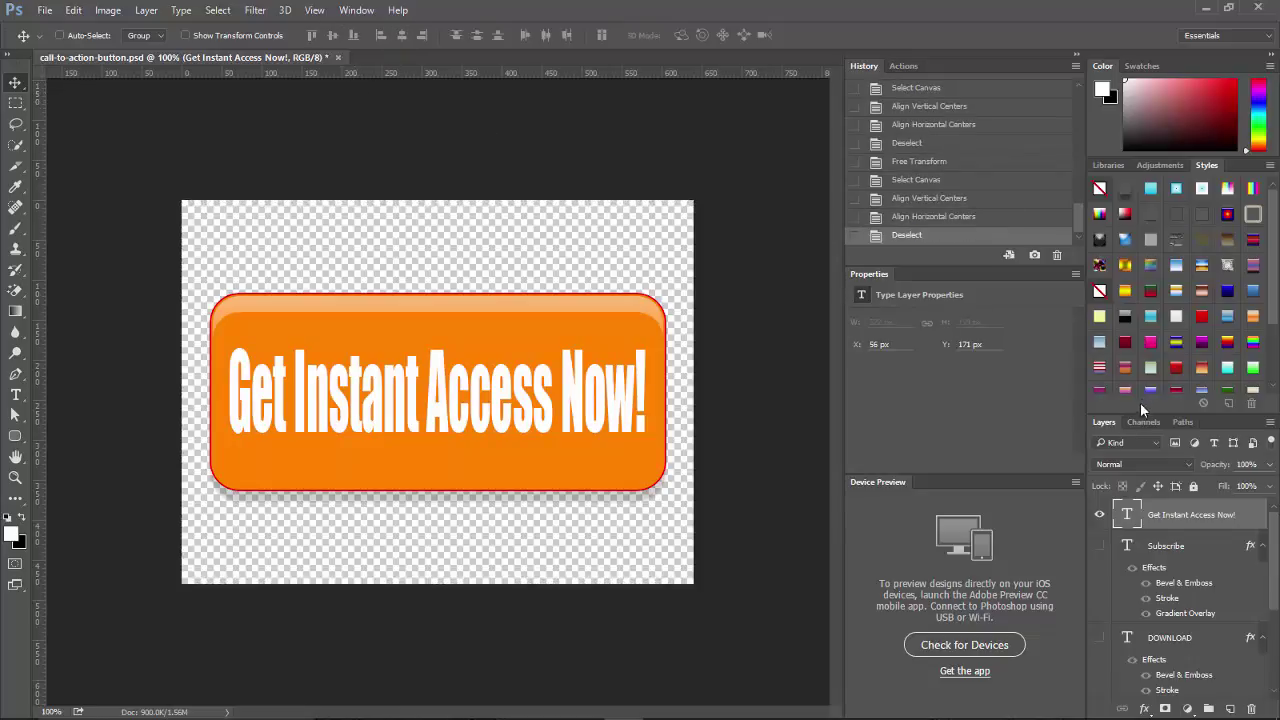
Paste the DOWNLOAD bevel, stroke and gradient style onto 'Get Instant Access Now!'
right_click(1151, 515)
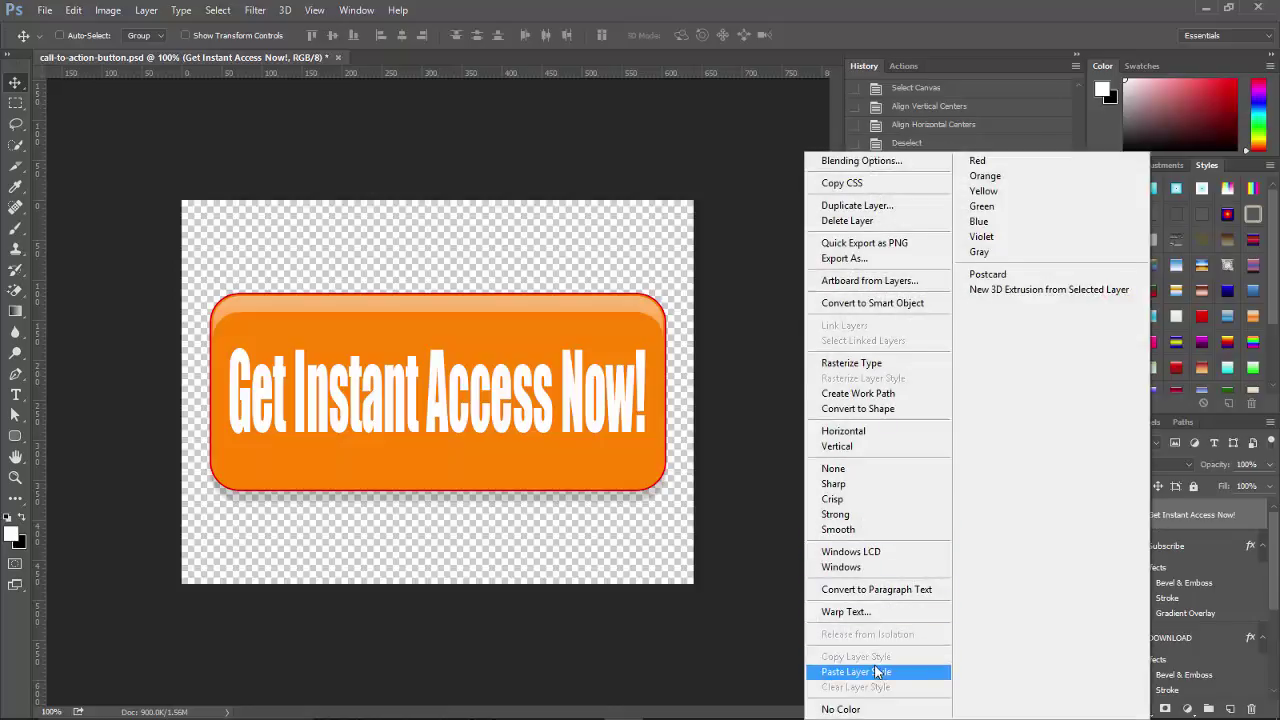
click(856, 671)
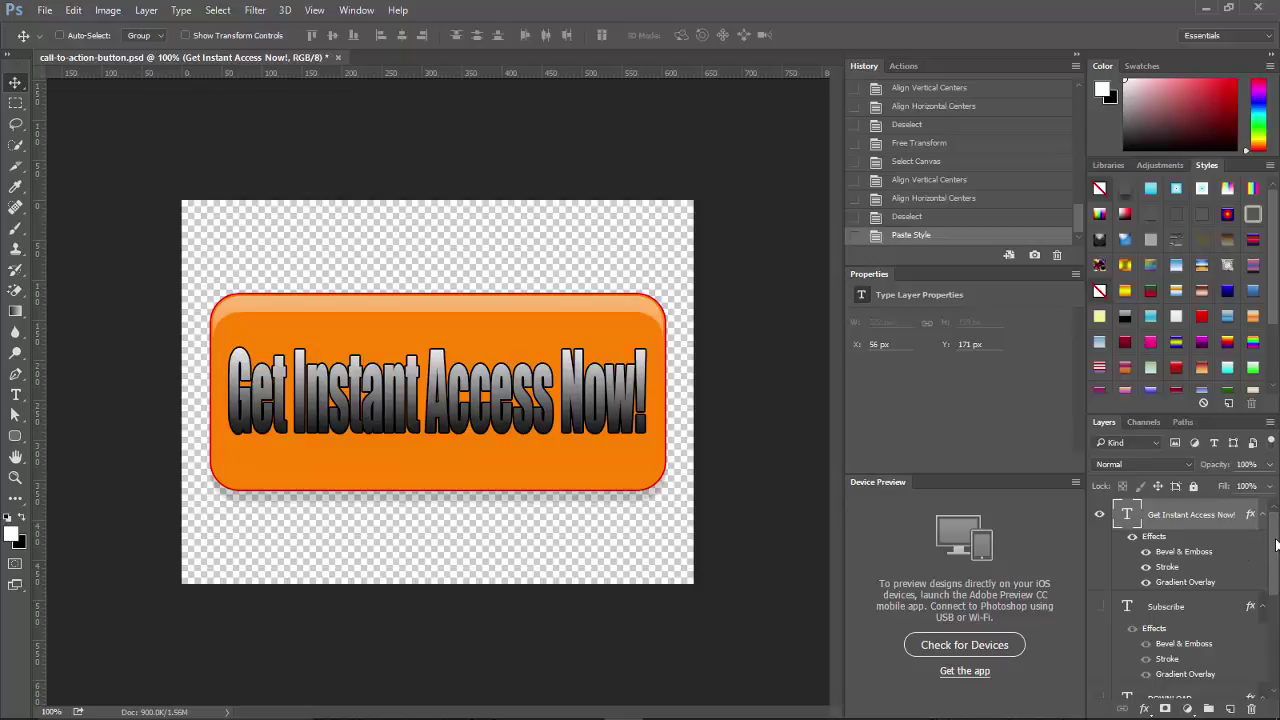
drag(1273, 541, 1273, 548)
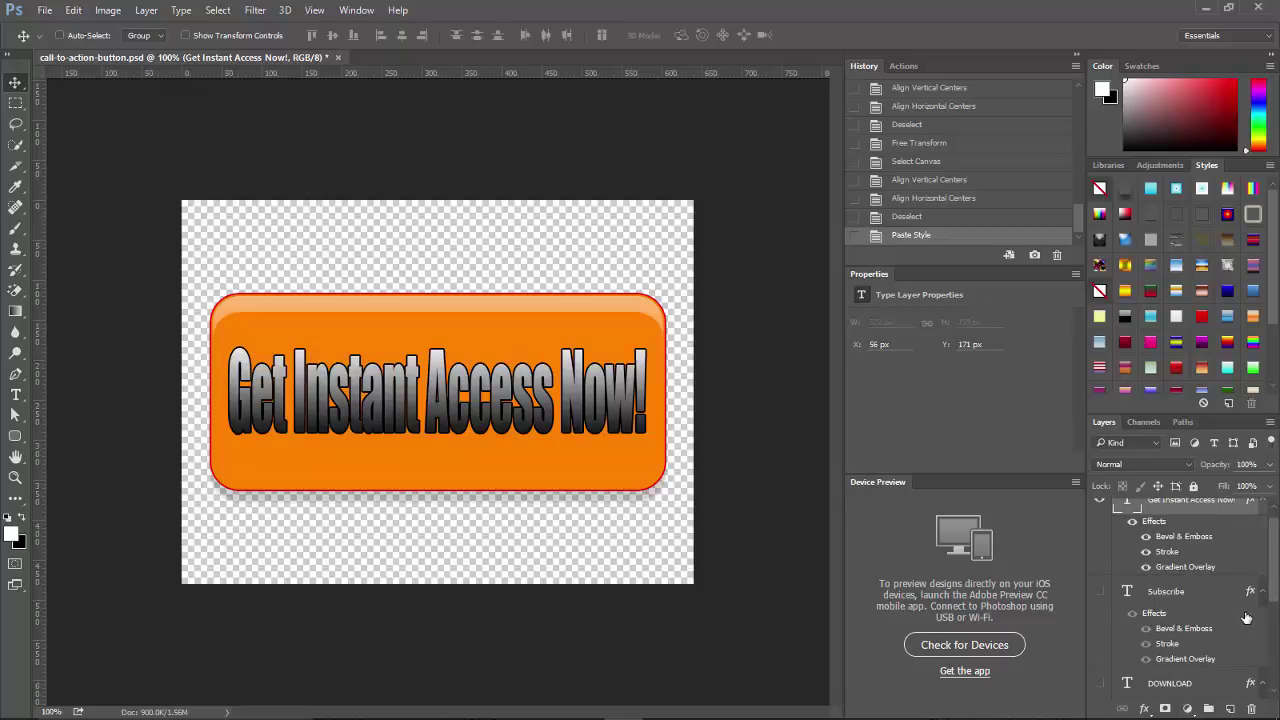
Group the Get Instant Access Now!, Subscribe and DOWNLOAD layers as 'call To Action'
shift+click(1183, 680)
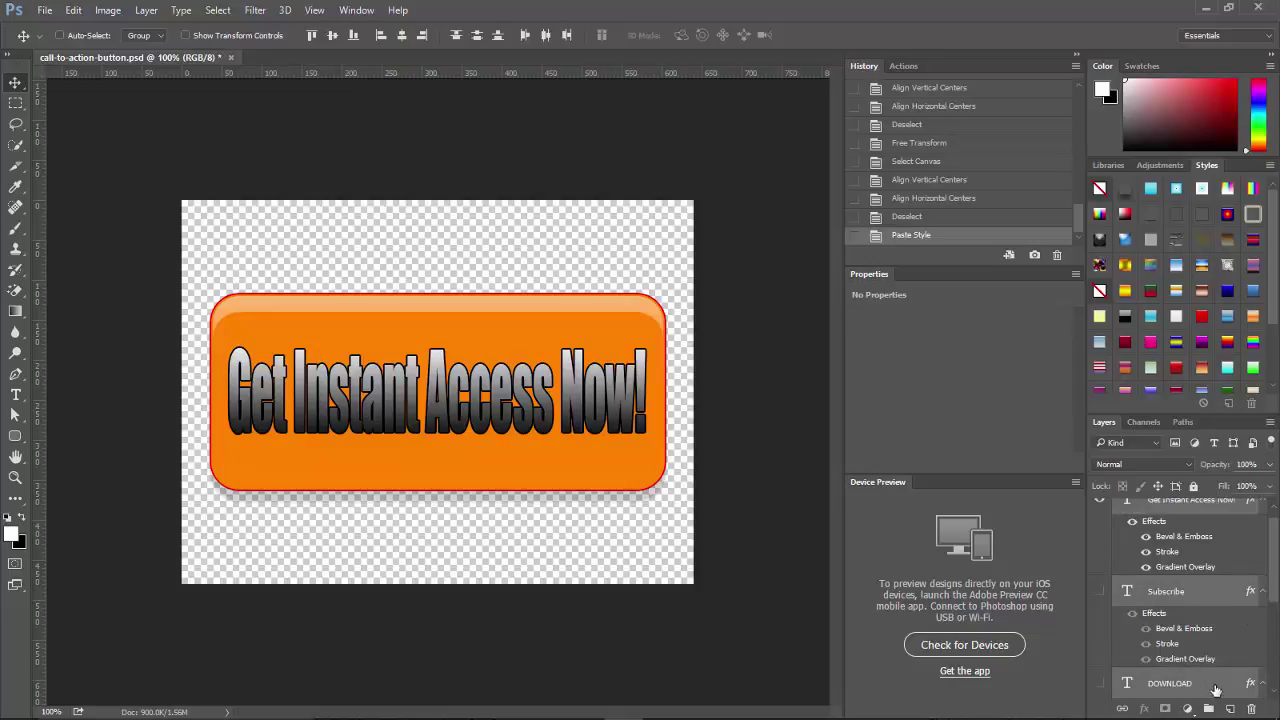
click(1208, 709)
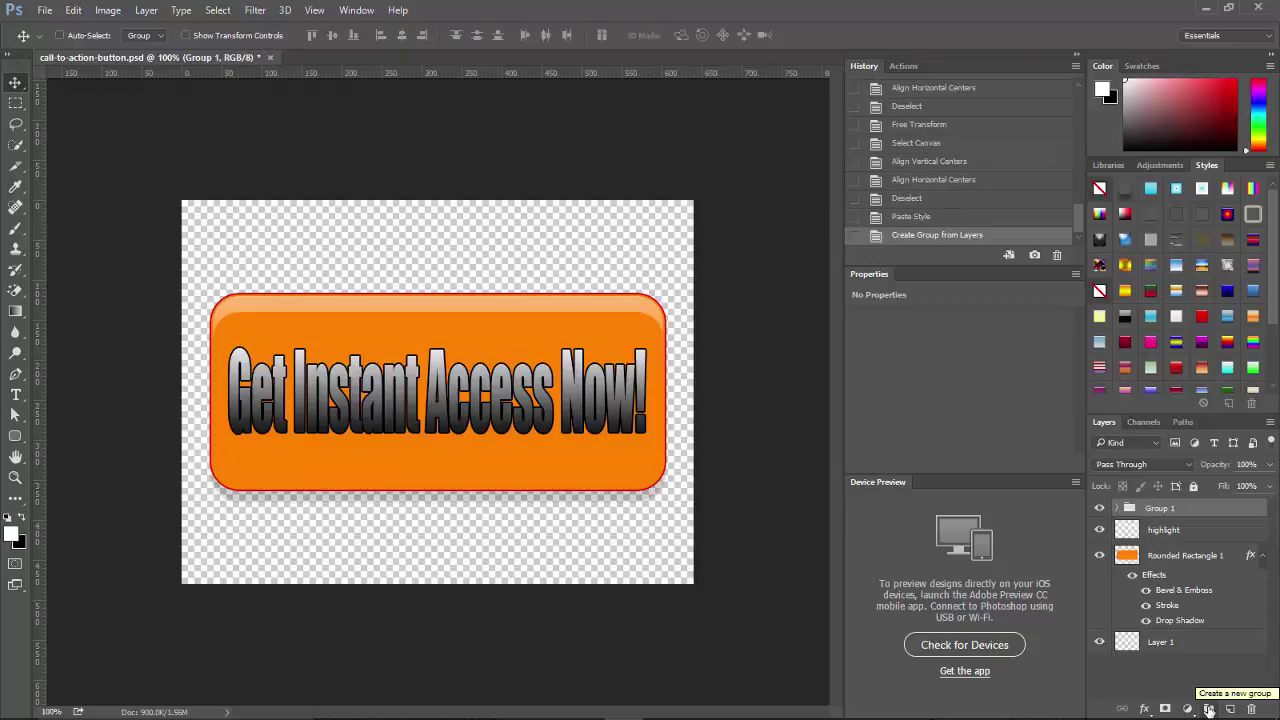
double_click(1160, 509)
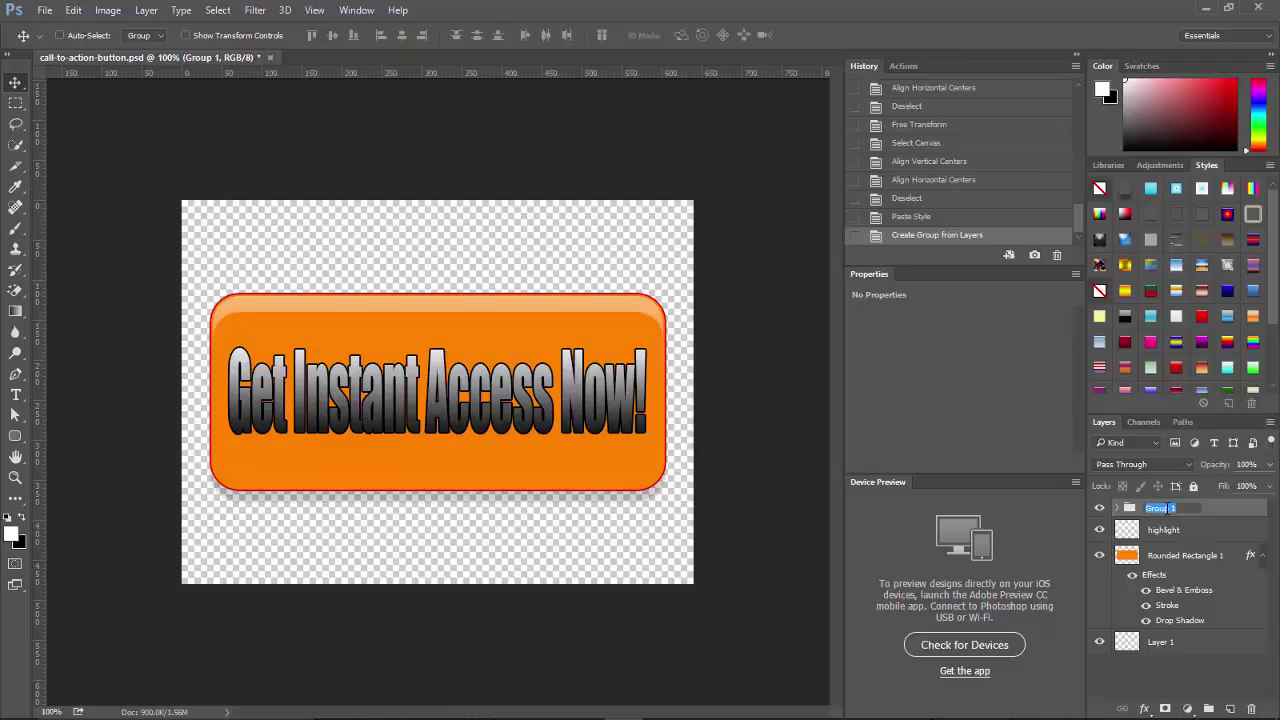
text(call To Action)
key(Return)
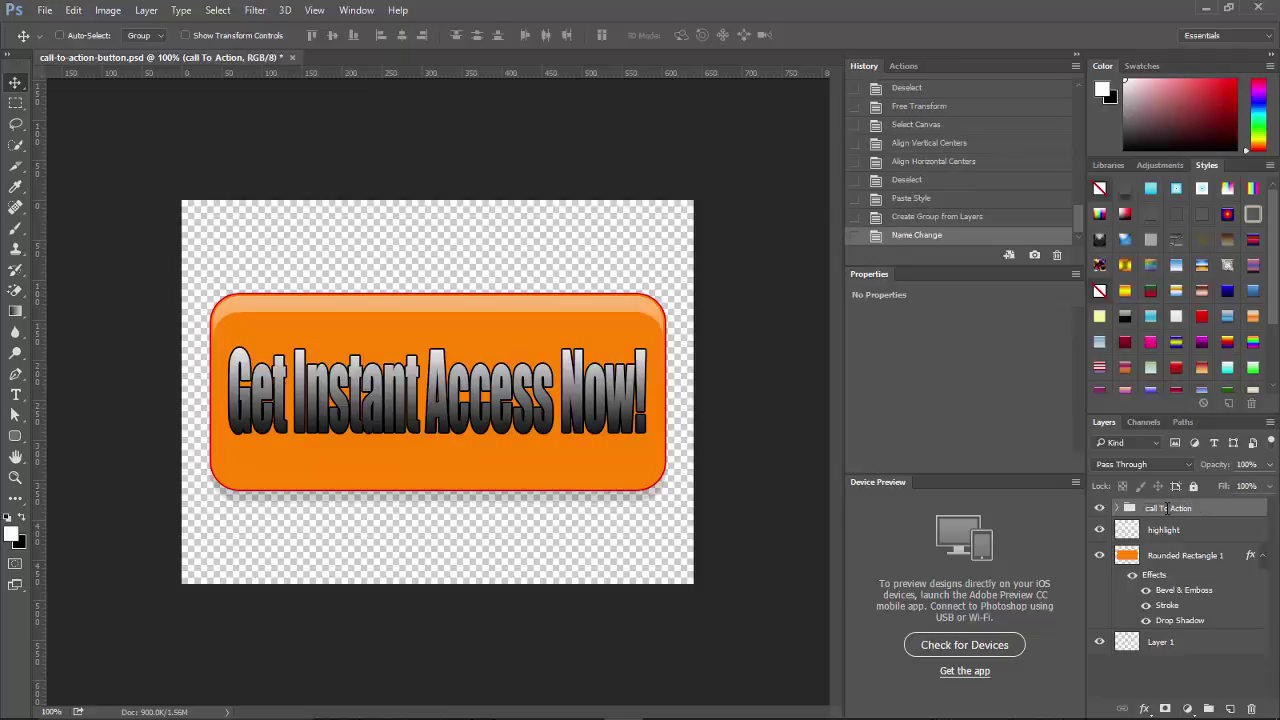
click(1116, 508)
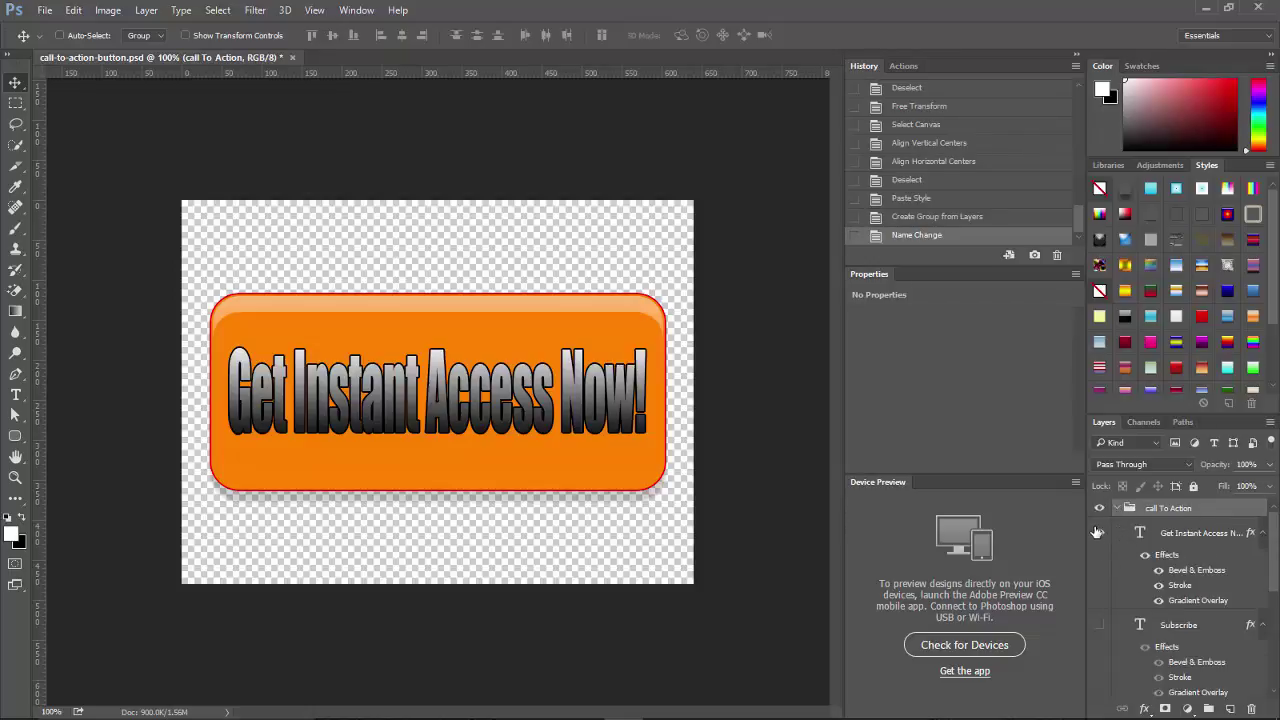
Hide Get Instant Access Now! and Subscribe, and show the styled DOWNLOAD text
click(1099, 532)
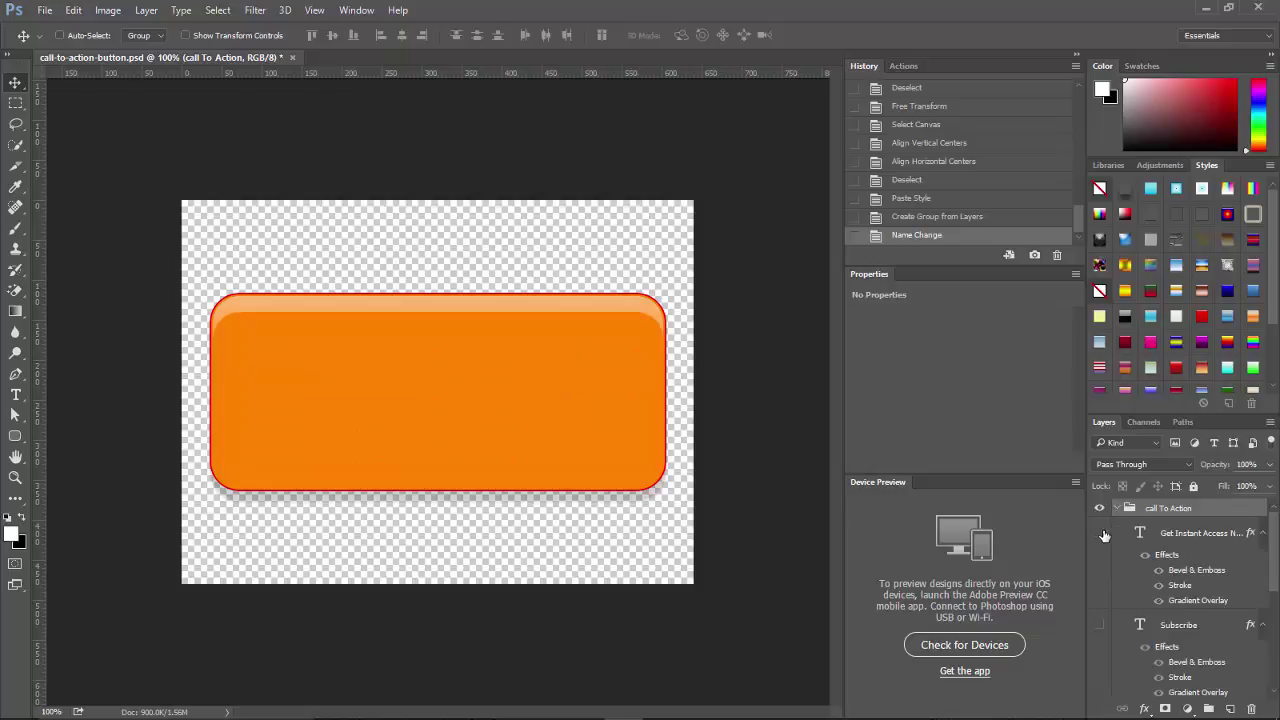
click(1100, 625)
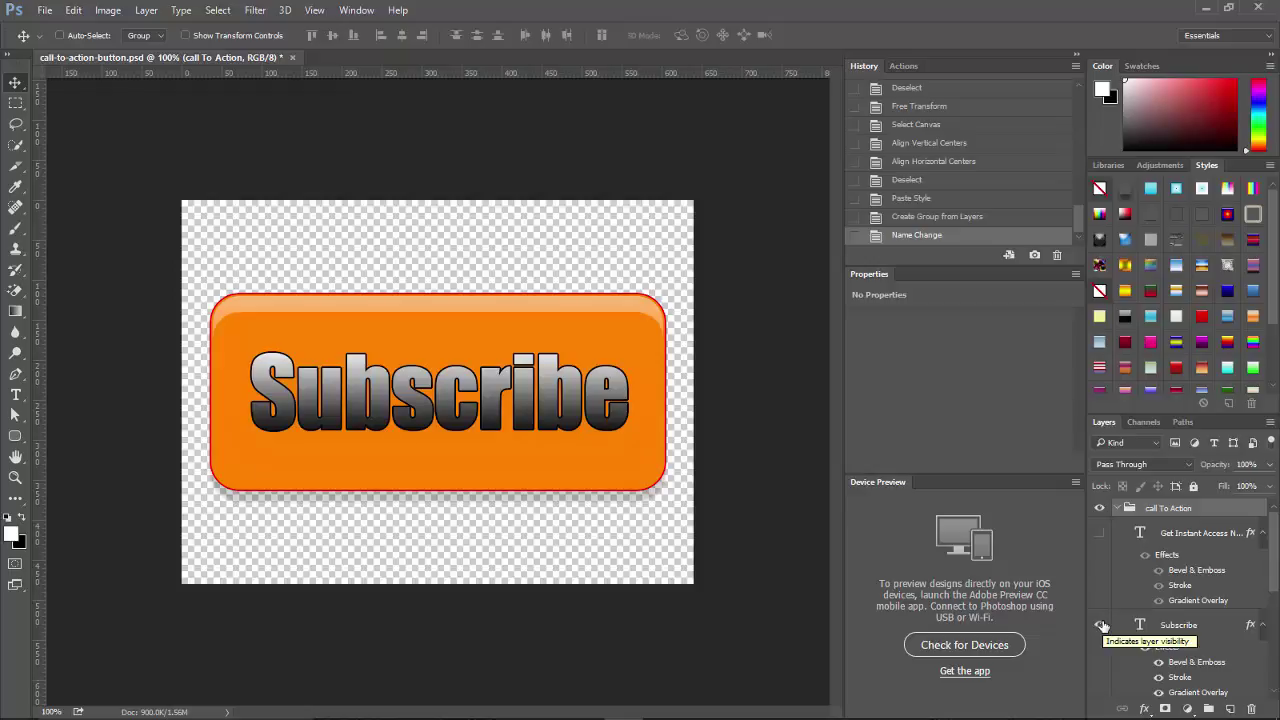
click(1100, 625)
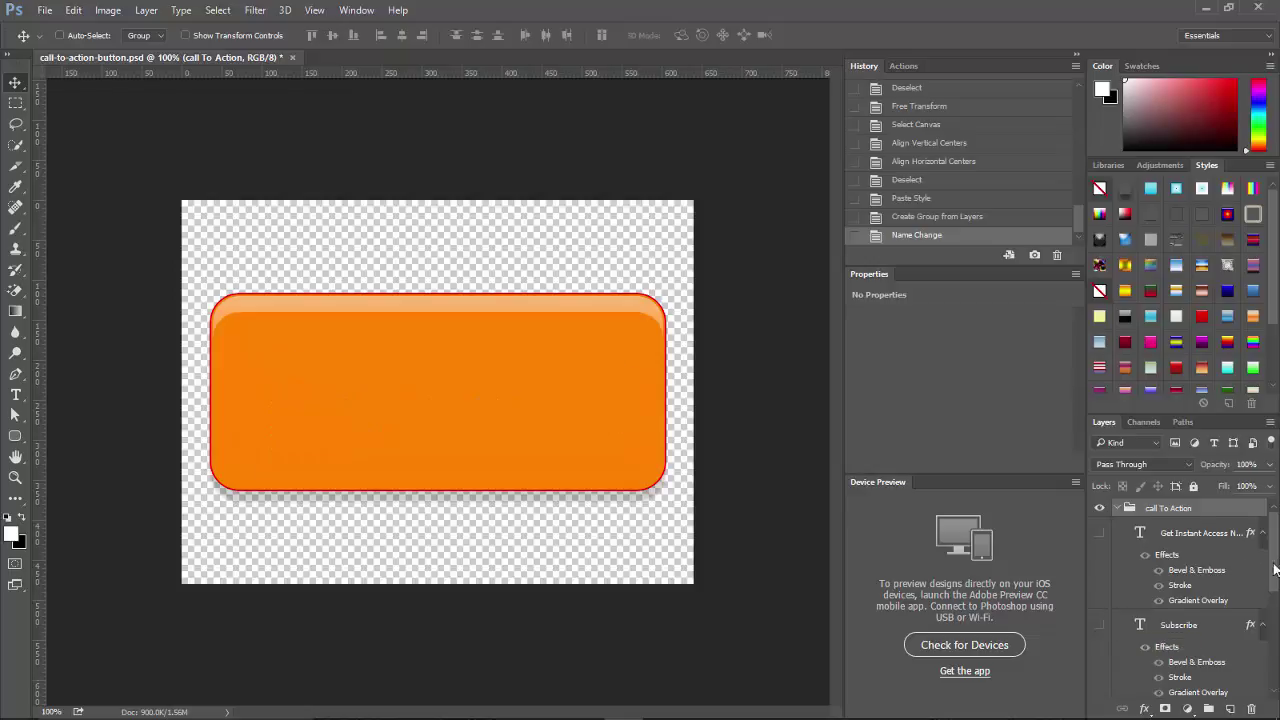
scroll(1275, 569, down, 3)
click(1100, 633)
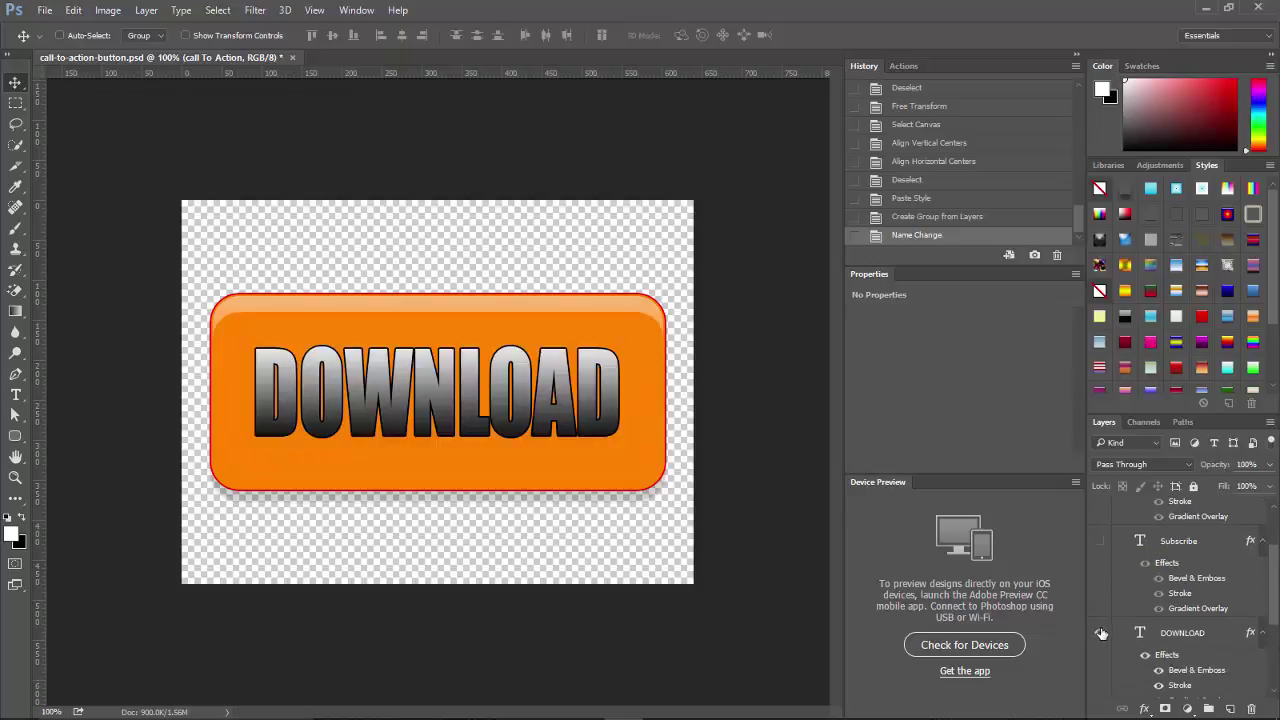